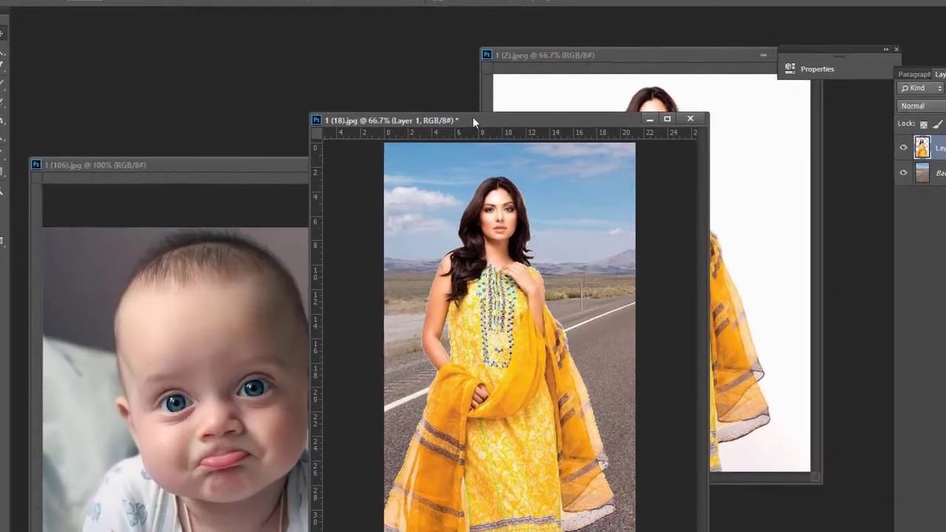
# Rearrange the document windows so 1 (18).jpg and 1 (2).jpeg sit side by side.
pyautogui.moveTo(545, 120); pyautogui.dragTo(392, 65)
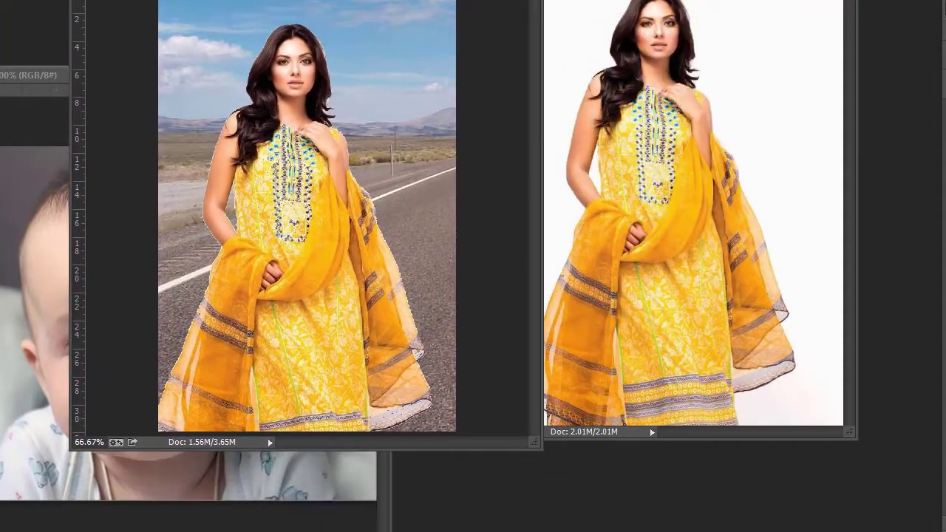
pyautogui.moveTo(489, 29); pyautogui.dragTo(466, 45)
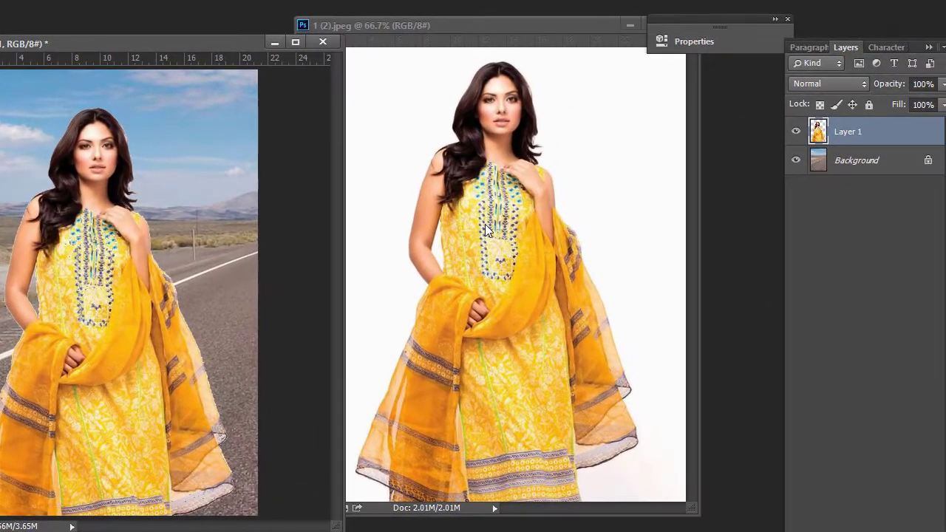
pyautogui.click(637, 100)
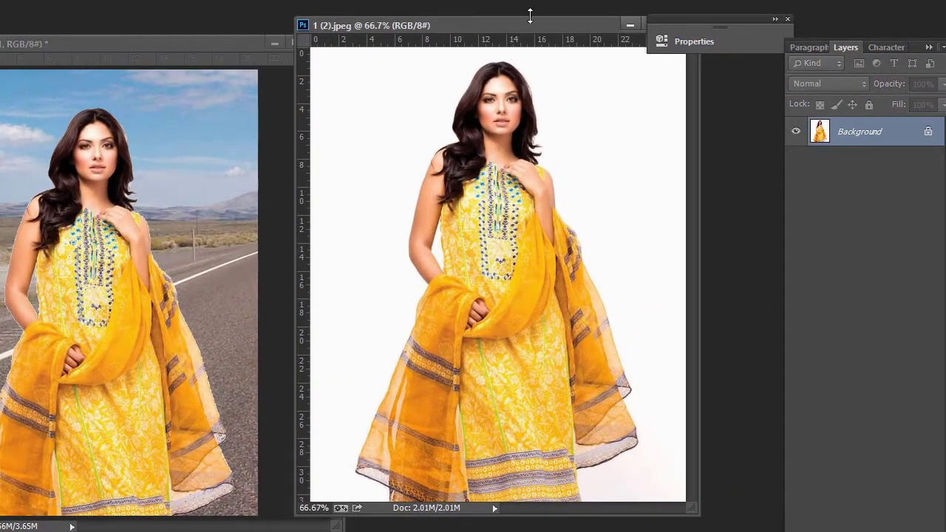
pyautogui.moveTo(520, 24); pyautogui.dragTo(544, 56)
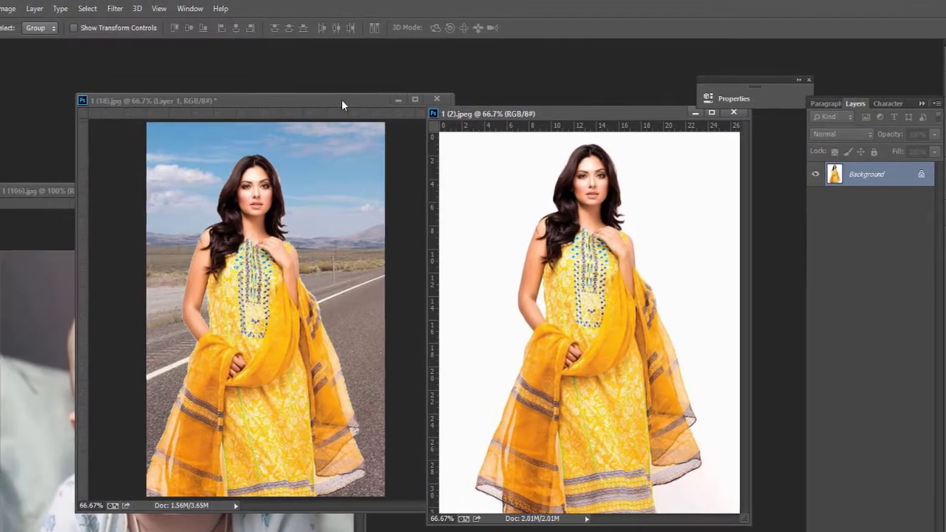
# Close the 1 (18).jpg document without saving its changes.
pyautogui.click(225, 46)
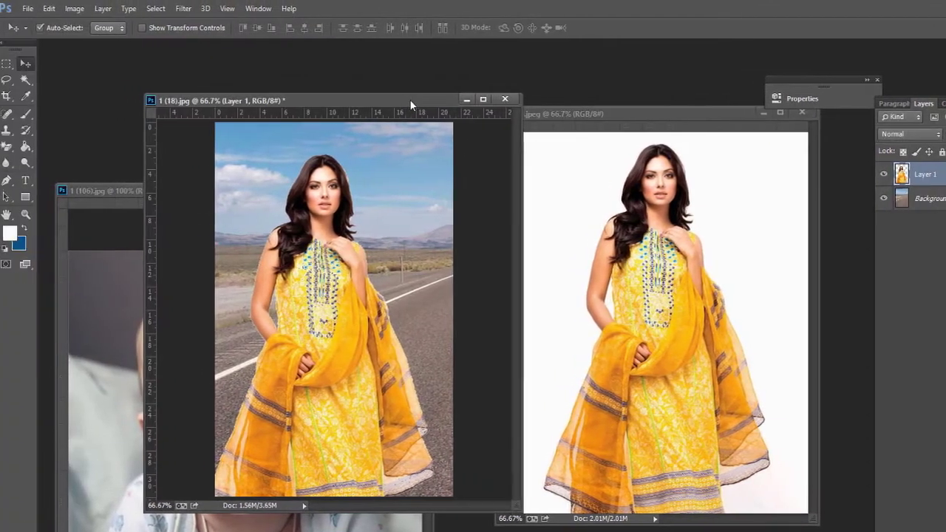
pyautogui.moveTo(407, 102); pyautogui.dragTo(407, 149)
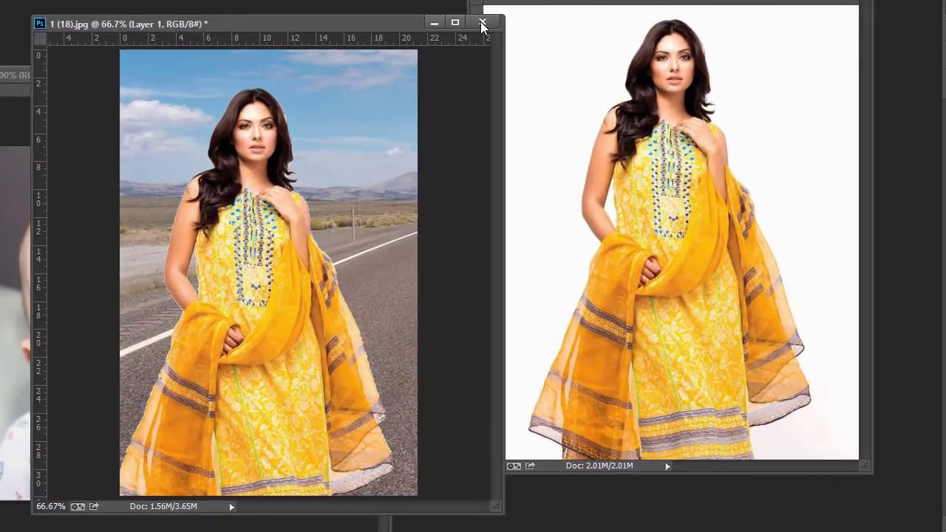
pyautogui.click(511, 94)
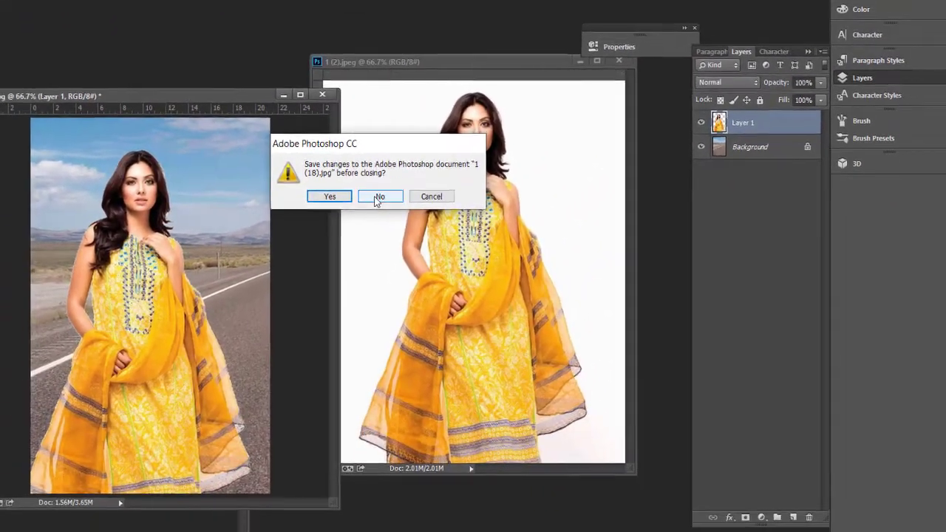
pyautogui.click(397, 295)
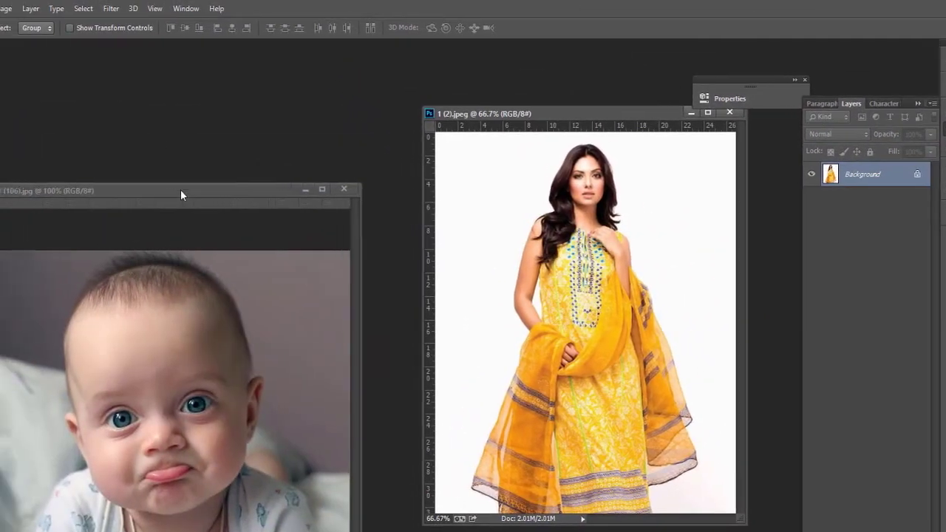
# Place the 1 (106).jpg baby photo and the 1 (2).jpeg photo side by side.
pyautogui.moveTo(155, 191); pyautogui.dragTo(171, 94)
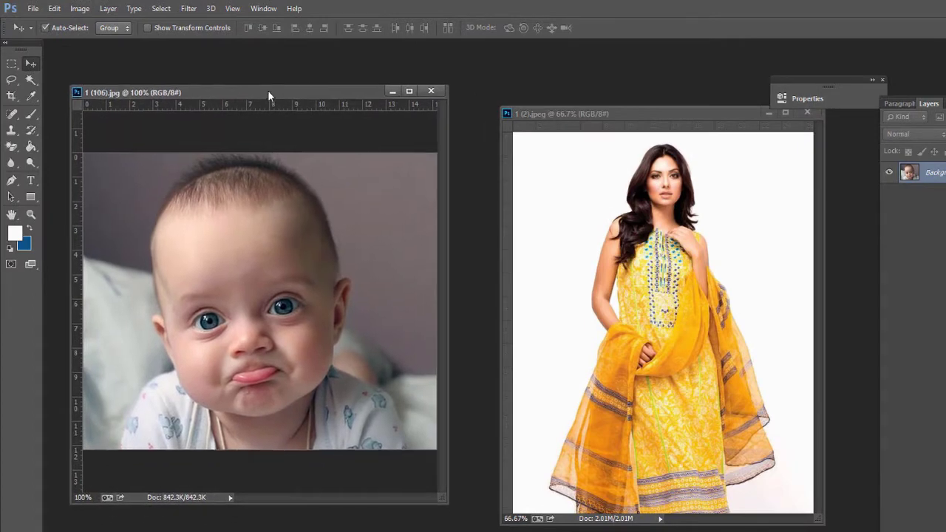
pyautogui.moveTo(268, 95); pyautogui.dragTo(270, 91)
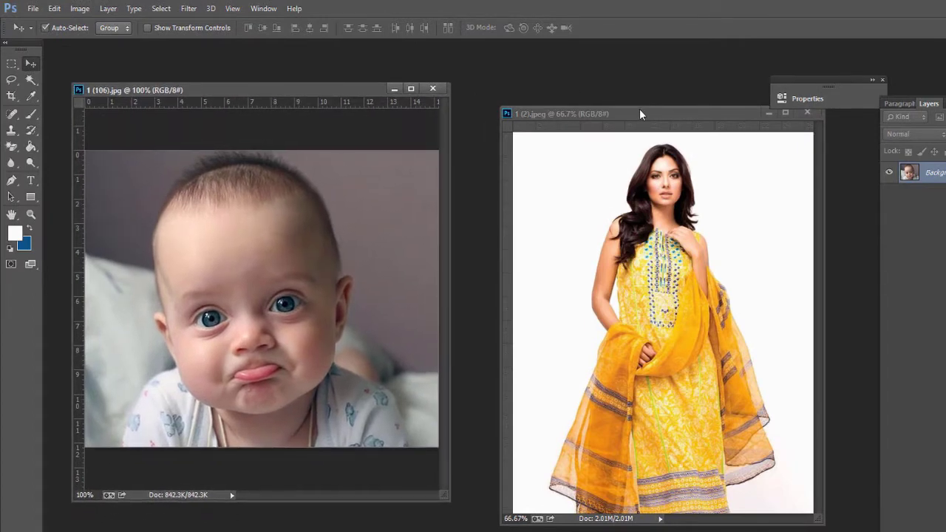
pyautogui.moveTo(640, 113); pyautogui.dragTo(606, 96)
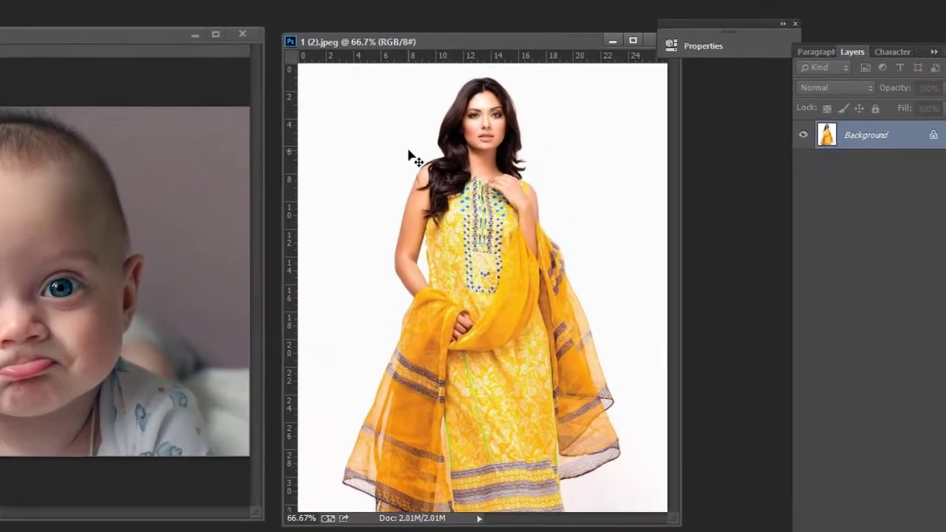
# Draw an oval selection over the left edge of the baby's forehead with the Elliptical Marquee Tool.
pyautogui.click(14, 70)
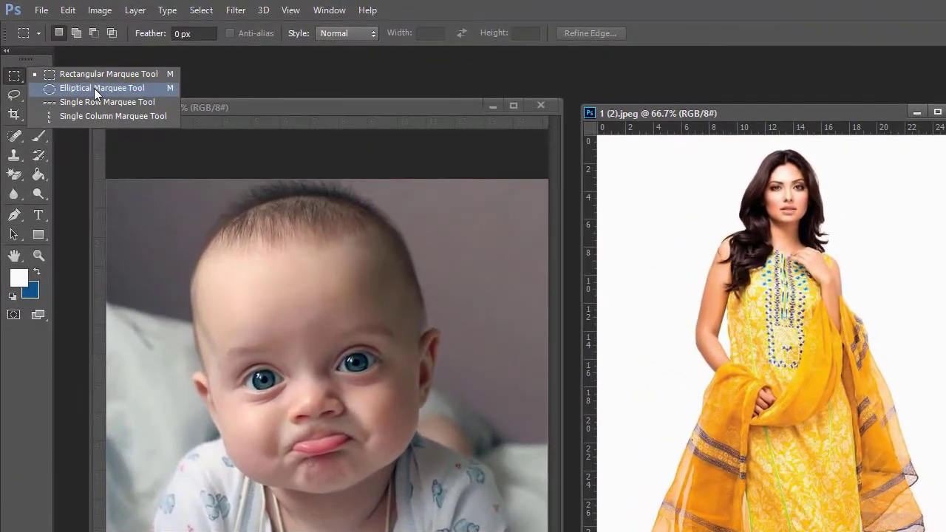
pyautogui.click(83, 75)
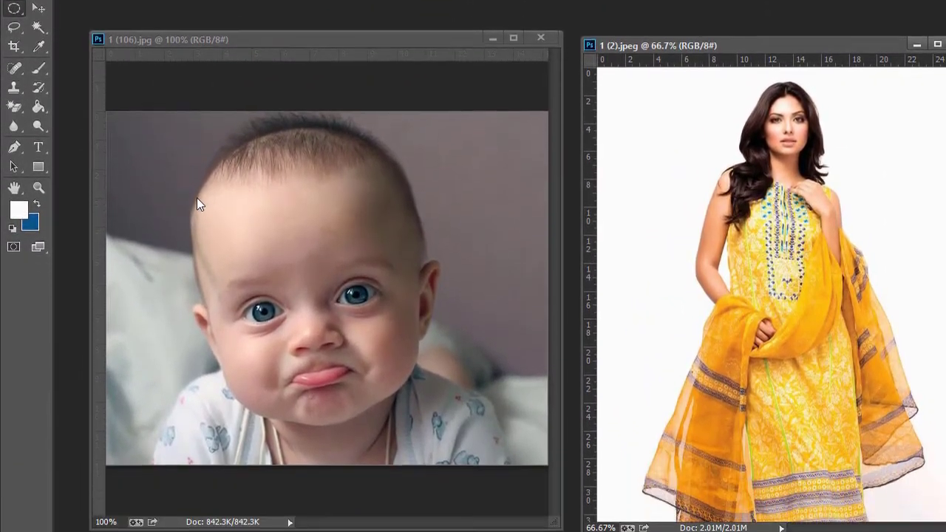
pyautogui.click(163, 245)
pyautogui.moveTo(161, 244); pyautogui.dragTo(222, 320)
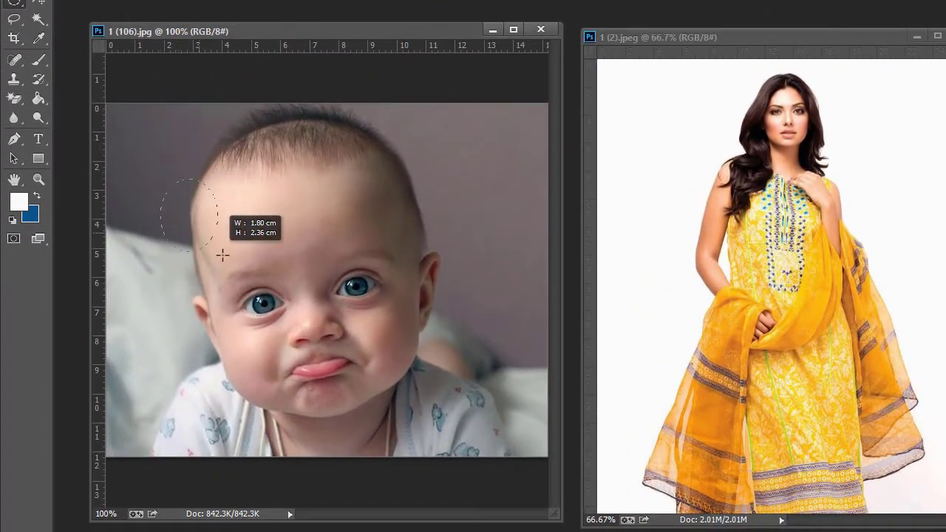
pyautogui.moveTo(223, 255); pyautogui.dragTo(236, 267)
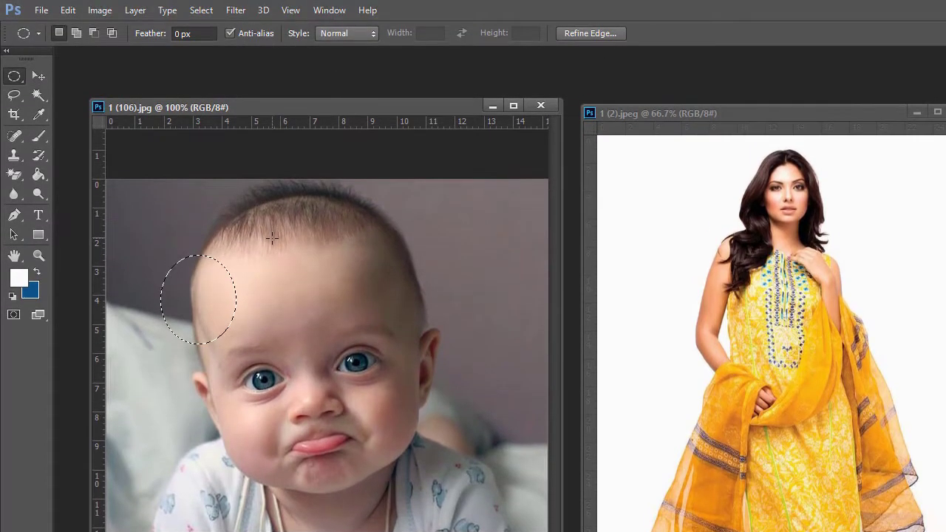
# Draw successive new elliptical selections across the baby's forehead and the background, each replacing the last, and clear the final one.
pyautogui.moveTo(272, 237); pyautogui.dragTo(347, 325)
pyautogui.moveTo(383, 257); pyautogui.dragTo(414, 305)
pyautogui.moveTo(174, 268); pyautogui.dragTo(197, 291)
pyautogui.moveTo(275, 255); pyautogui.dragTo(309, 291)
pyautogui.moveTo(354, 244); pyautogui.dragTo(381, 286)
pyautogui.moveTo(126, 240); pyautogui.dragTo(194, 310)
pyautogui.moveTo(220, 235); pyautogui.dragTo(272, 275)
pyautogui.moveTo(316, 249); pyautogui.dragTo(345, 279)
pyautogui.moveTo(130, 238); pyautogui.dragTo(201, 333)
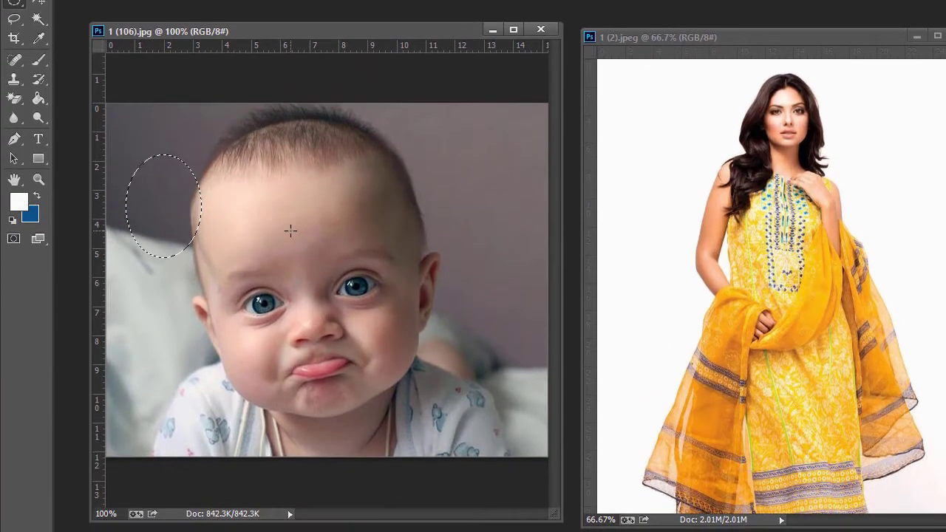
pyautogui.click(290, 230)
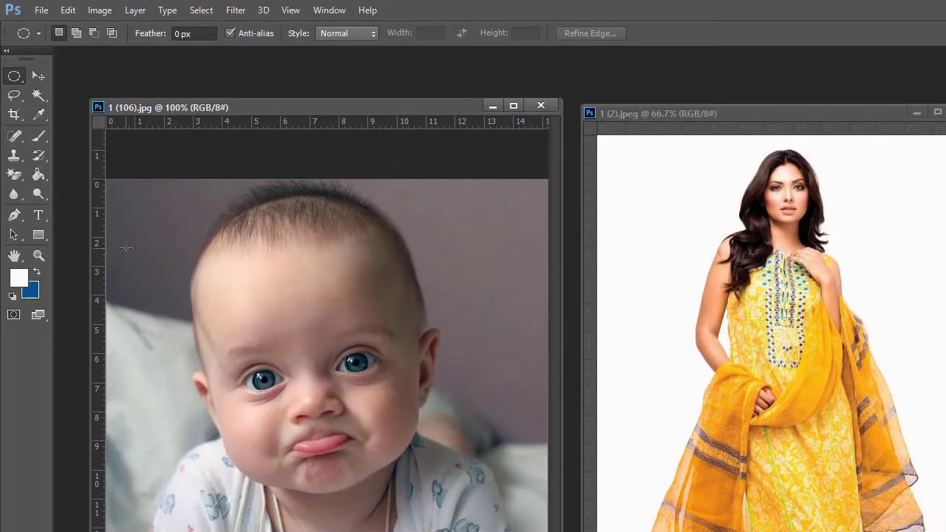
# Draw replacement elliptical selections from the background left of the head across the baby's forehead, and deselect.
pyautogui.moveTo(126, 173); pyautogui.dragTo(191, 240)
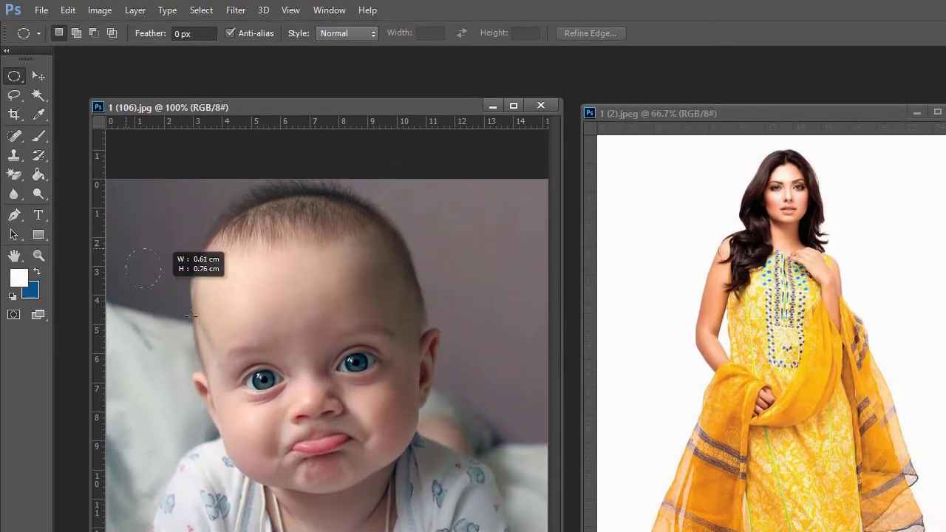
pyautogui.moveTo(191, 316); pyautogui.dragTo(215, 337)
pyautogui.moveTo(249, 271)
pyautogui.mouseDown()
pyautogui.moveTo(277, 318)
pyautogui.moveTo(301, 329)
pyautogui.mouseUp()
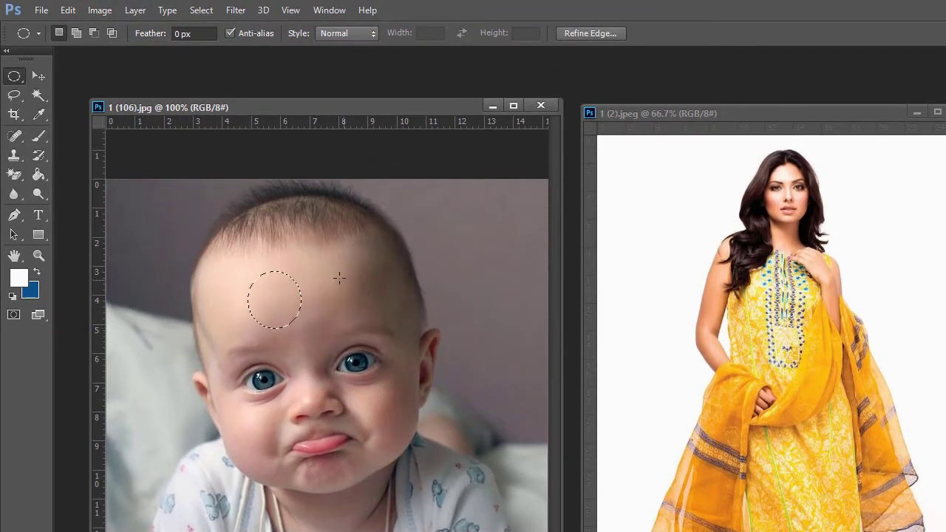
pyautogui.moveTo(319, 265)
pyautogui.mouseDown()
pyautogui.moveTo(378, 279)
pyautogui.moveTo(380, 316)
pyautogui.mouseUp()
pyautogui.click(110, 271)
# Select an ellipse at the left edge of the baby's head and add four more over the forehead, right temple and ear.
pyautogui.moveTo(134, 275); pyautogui.dragTo(217, 347)
pyautogui.press('shift')
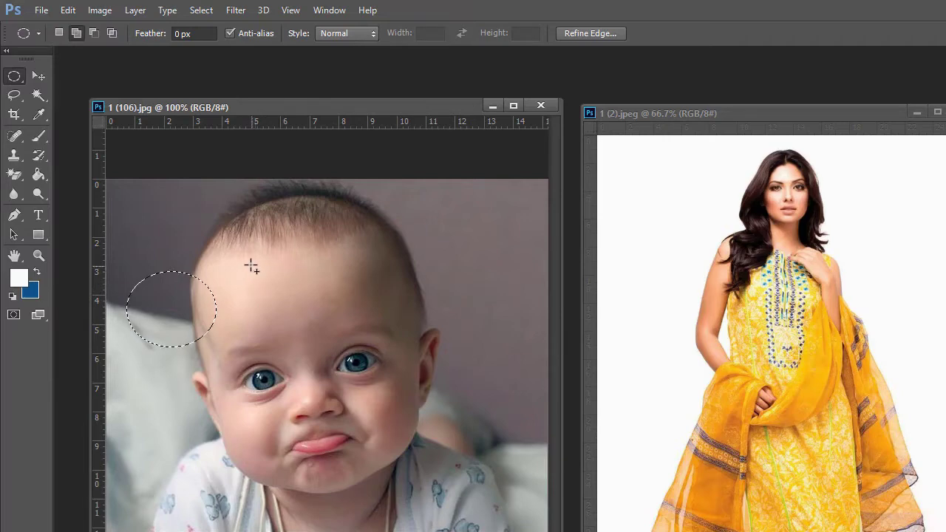
pyautogui.moveTo(249, 265); pyautogui.dragTo(304, 337)
pyautogui.moveTo(331, 262); pyautogui.dragTo(372, 319)
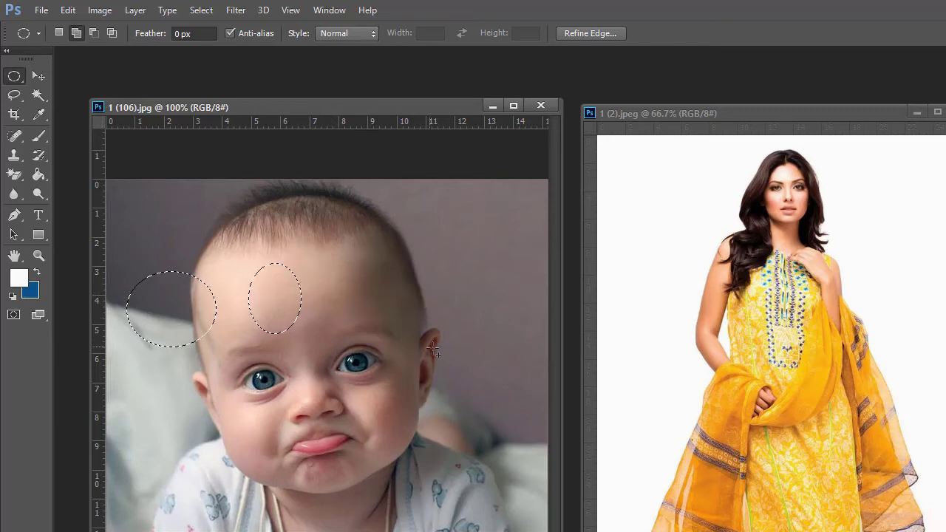
pyautogui.moveTo(410, 267); pyautogui.dragTo(450, 321)
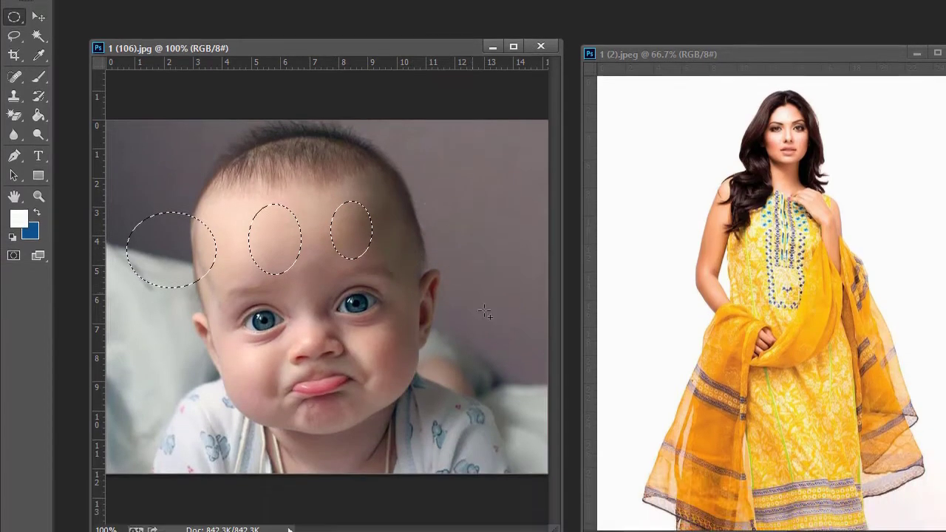
pyautogui.moveTo(397, 276); pyautogui.dragTo(447, 331)
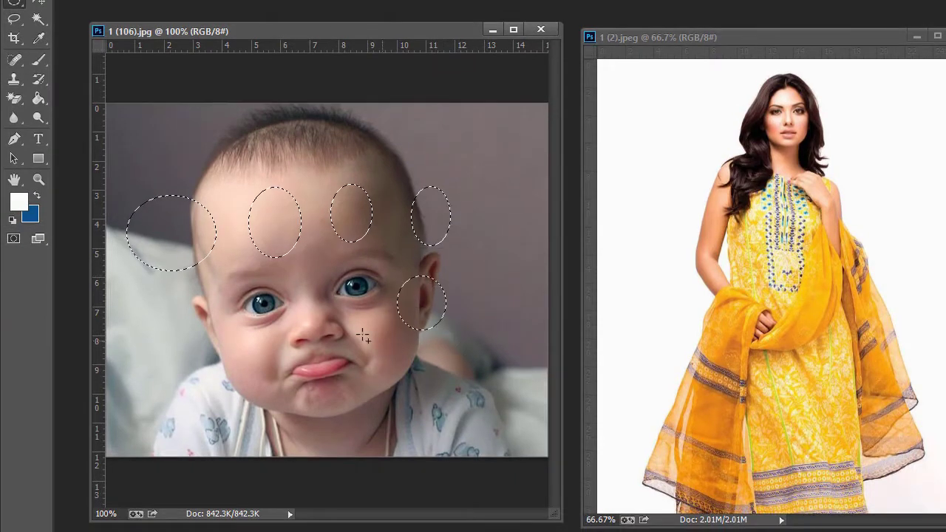
# Add further ellipses to the selection around the baby's nose, left cheek, neck and right shoulder.
pyautogui.moveTo(311, 303); pyautogui.dragTo(379, 361)
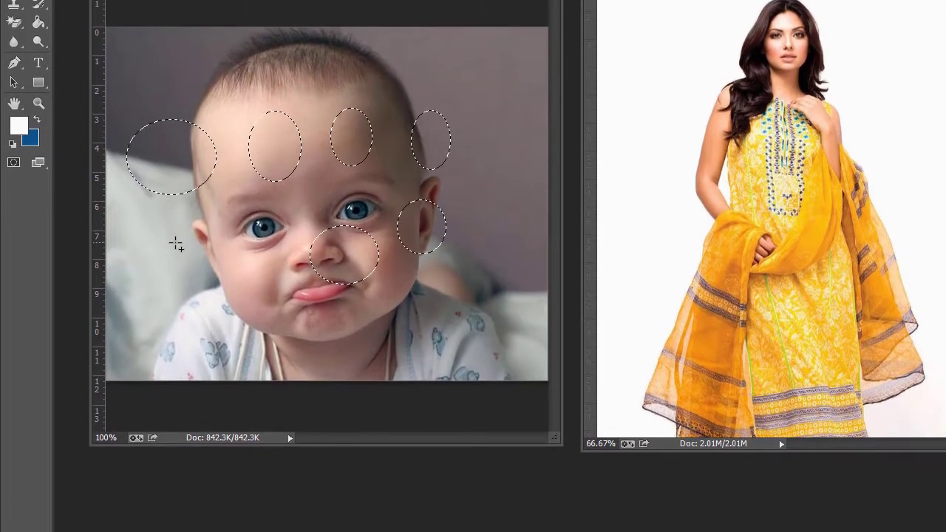
pyautogui.moveTo(175, 244); pyautogui.dragTo(260, 306)
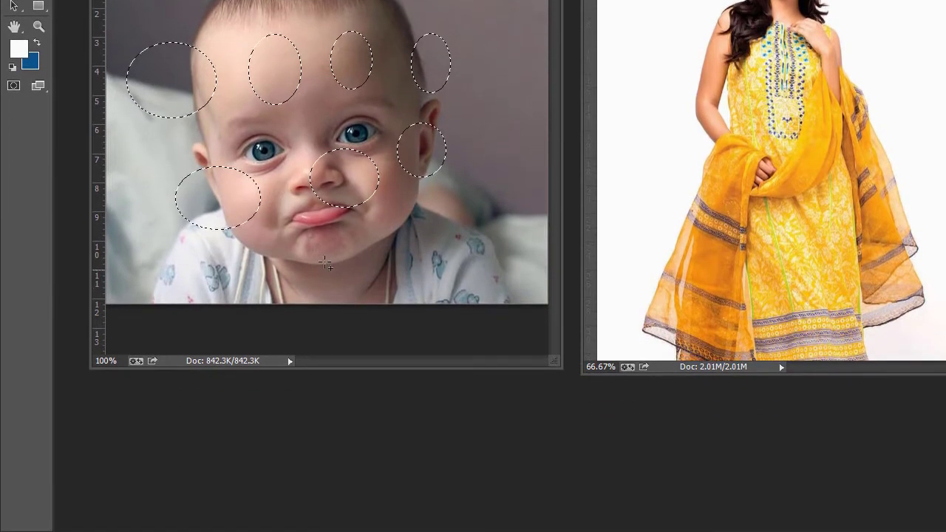
pyautogui.moveTo(315, 251); pyautogui.dragTo(353, 287)
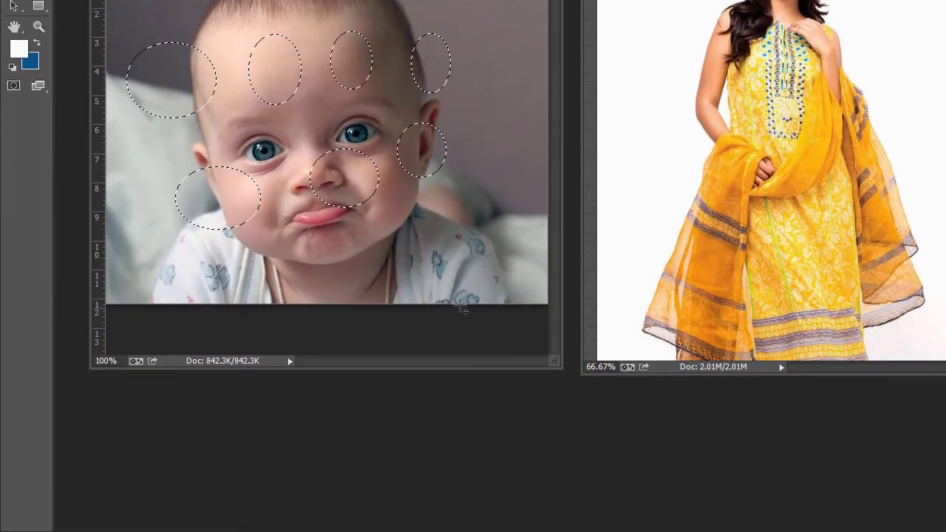
pyautogui.moveTo(414, 237); pyautogui.dragTo(508, 299)
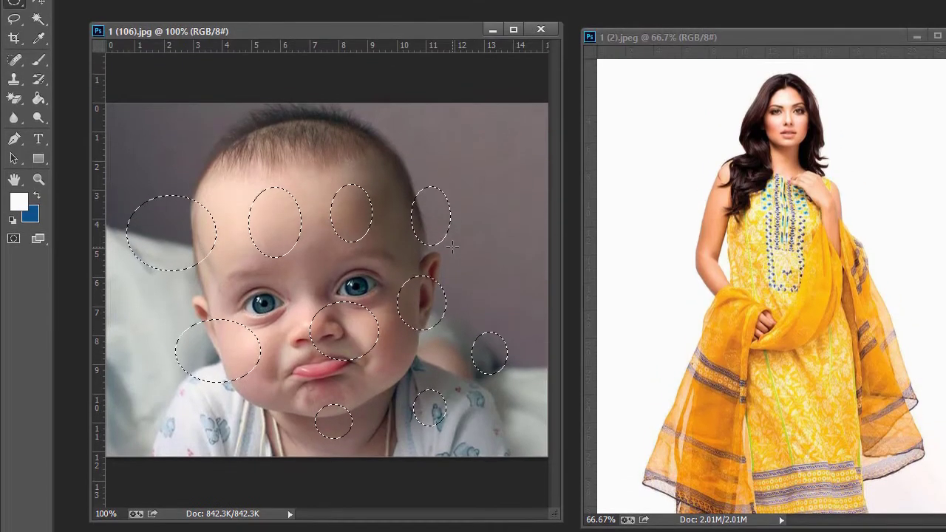
# Replace the combined selection with a single ellipse right of the head, deselect it, and draw a new ellipse over the forehead.
pyautogui.moveTo(452, 187); pyautogui.dragTo(509, 262)
pyautogui.moveTo(509, 320); pyautogui.dragTo(509, 322)
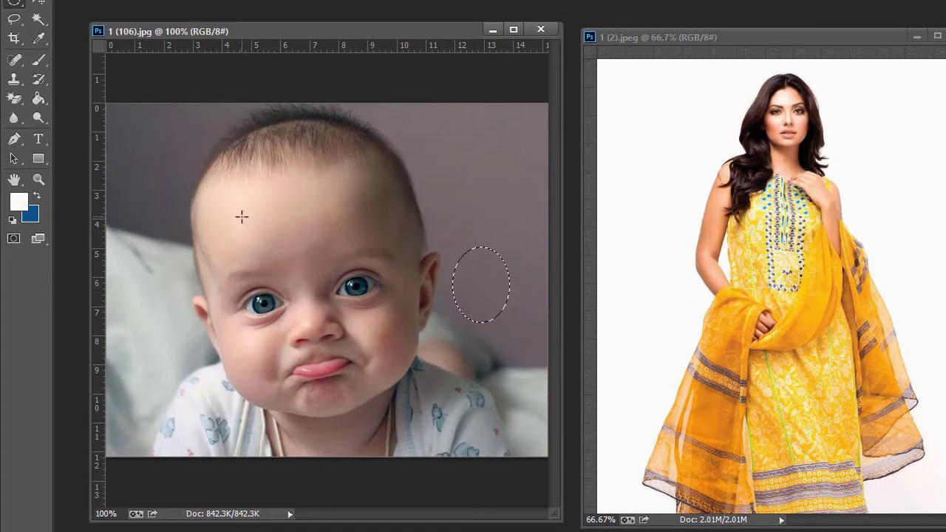
pyautogui.click(145, 195)
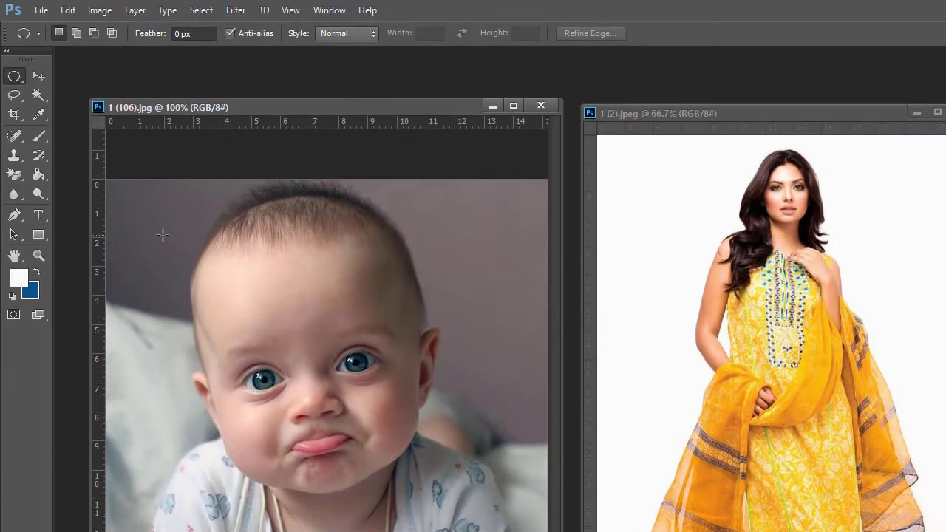
pyautogui.moveTo(162, 86); pyautogui.dragTo(182, 104)
pyautogui.moveTo(182, 257); pyautogui.dragTo(279, 342)
# Select an ellipse in the background right of the baby's head and subtract a smaller inner ellipse to form a ring.
pyautogui.moveTo(426, 233); pyautogui.dragTo(512, 338)
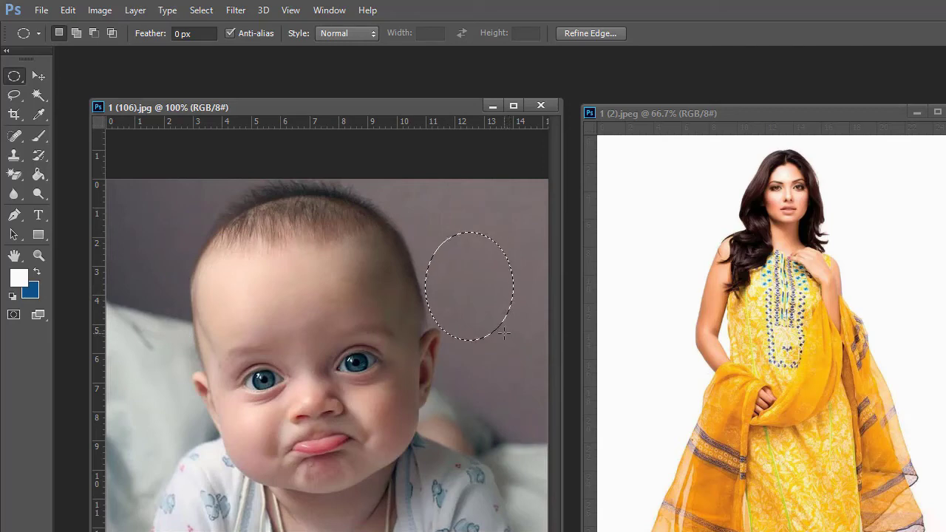
pyautogui.press('alt')
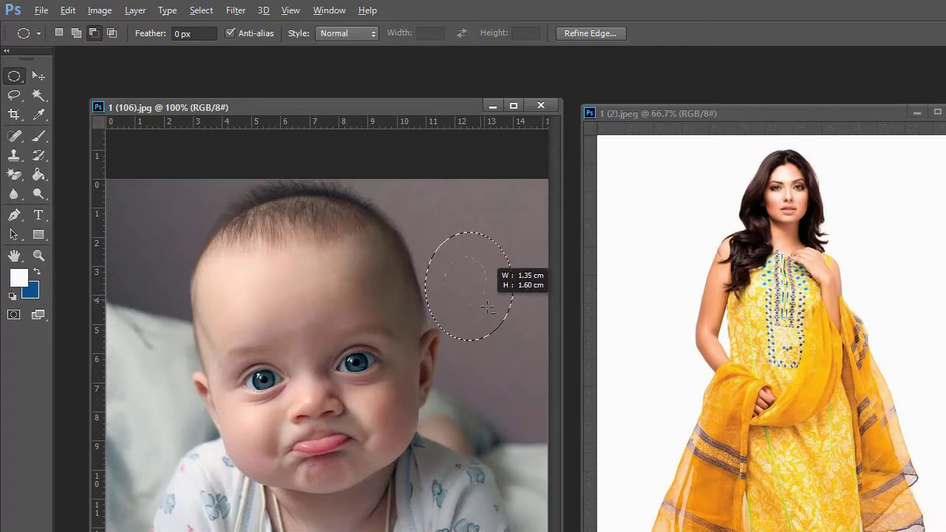
pyautogui.moveTo(487, 306); pyautogui.dragTo(501, 320)
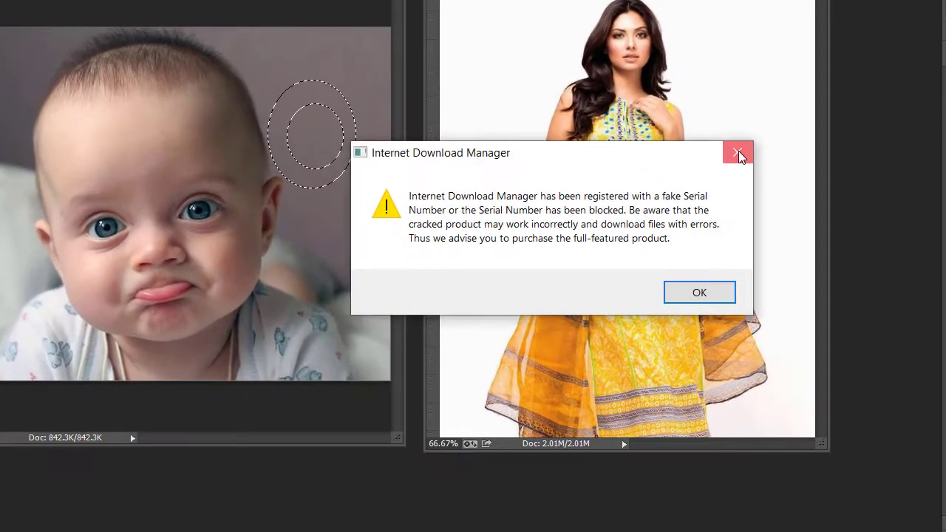
# Dismiss the Internet Download Manager warning and registration windows.
pyautogui.click(738, 153)
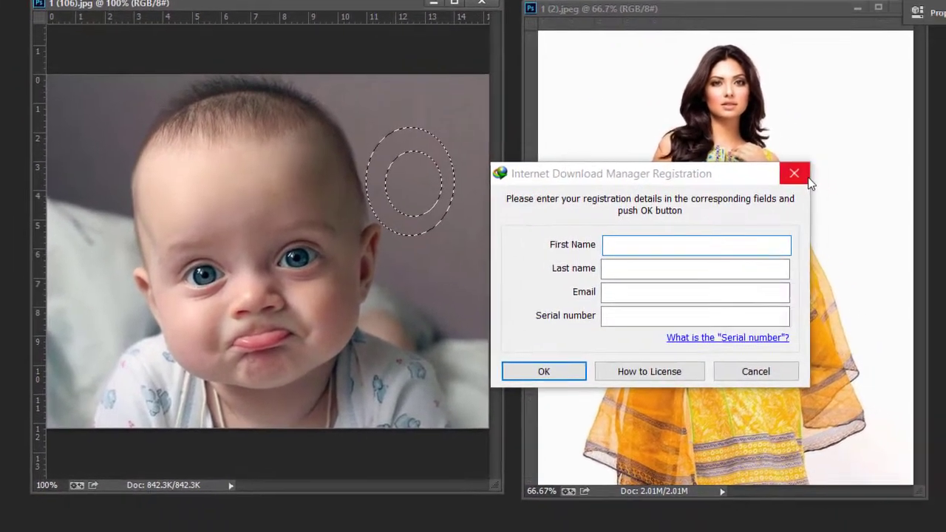
pyautogui.click(853, 202)
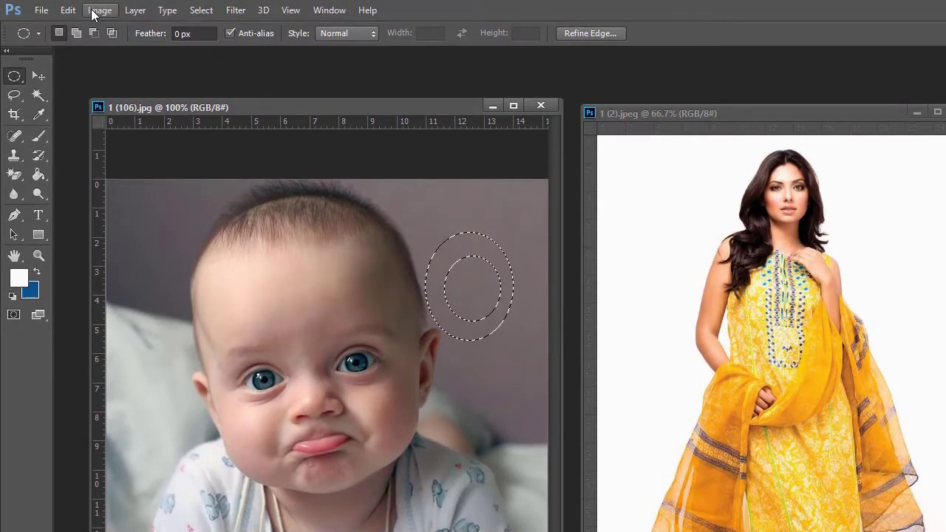
# Try a Hue/Saturation adjustment on the ring selection with hue +180 and saturation +100, and cancel it.
pyautogui.click(92, 12)
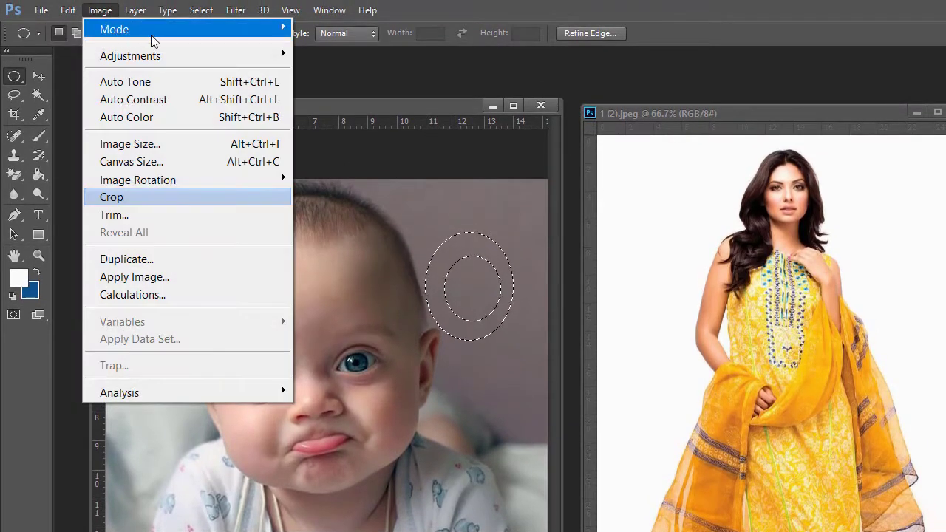
pyautogui.moveTo(284, 63)
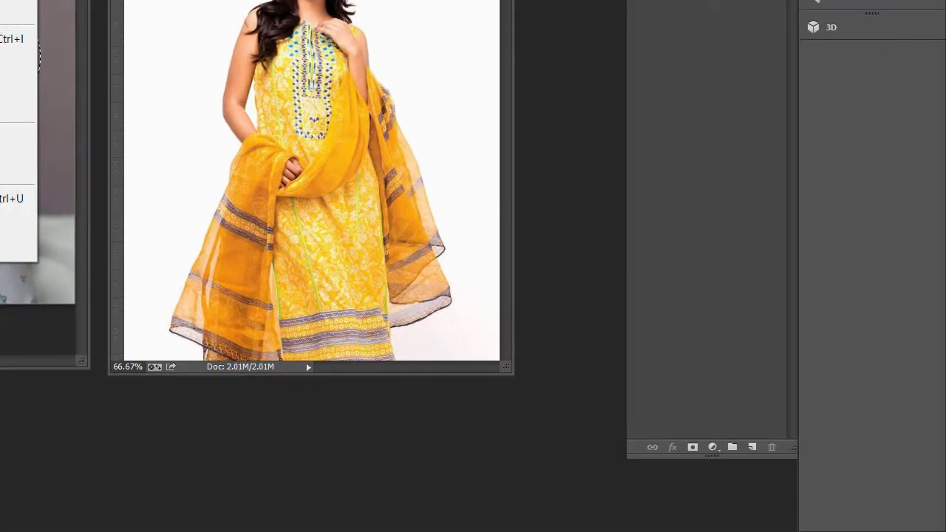
pyautogui.click(0, 0)
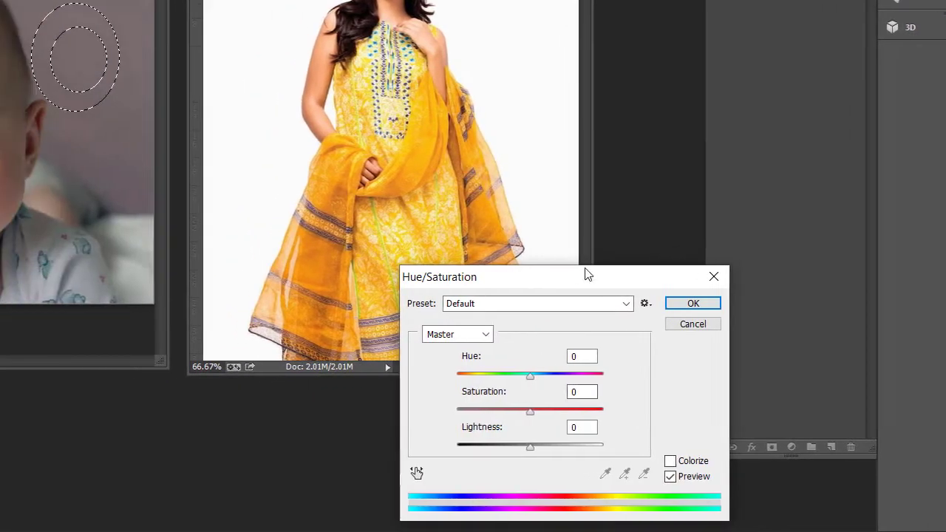
pyautogui.moveTo(586, 275); pyautogui.dragTo(337, 144)
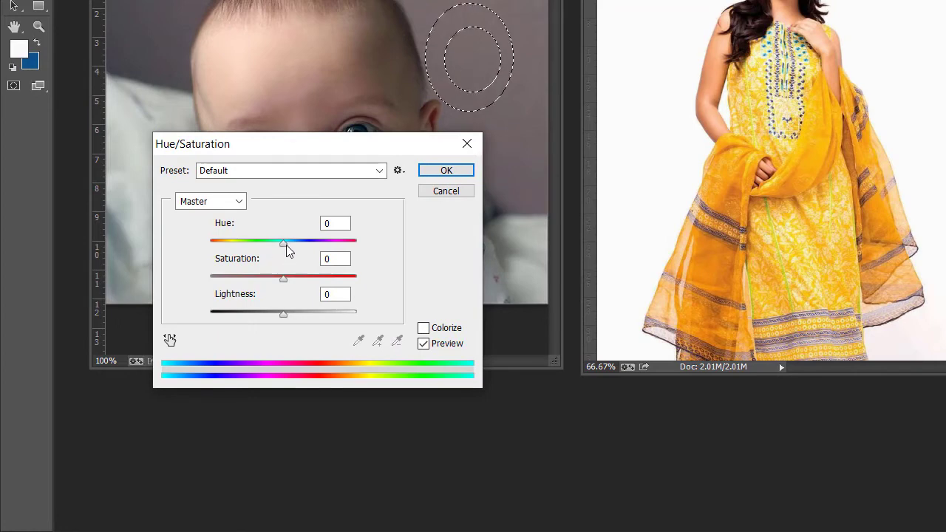
pyautogui.moveTo(285, 244); pyautogui.dragTo(382, 256)
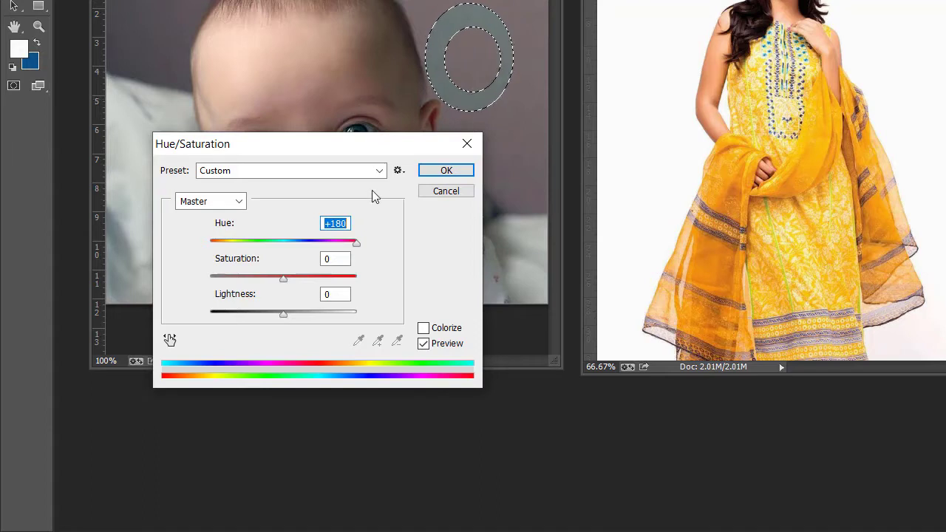
pyautogui.moveTo(283, 276); pyautogui.dragTo(366, 286)
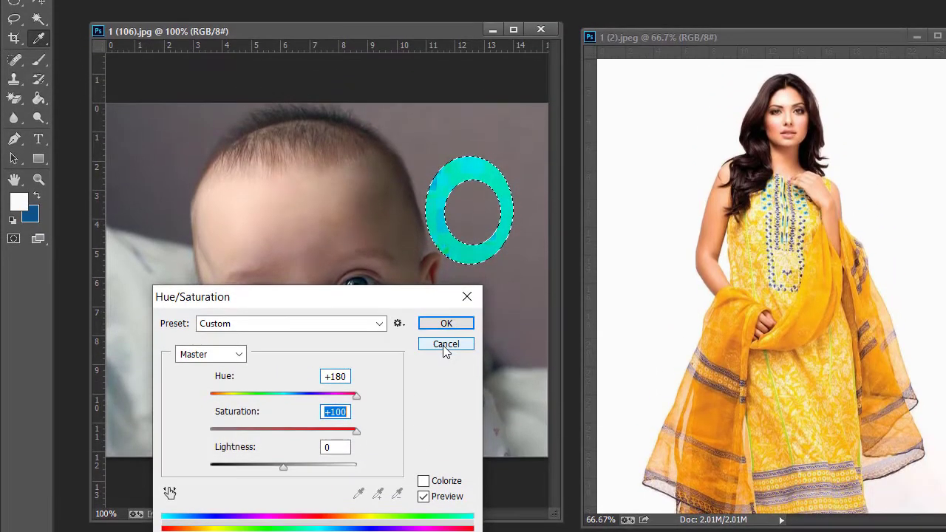
pyautogui.click(446, 191)
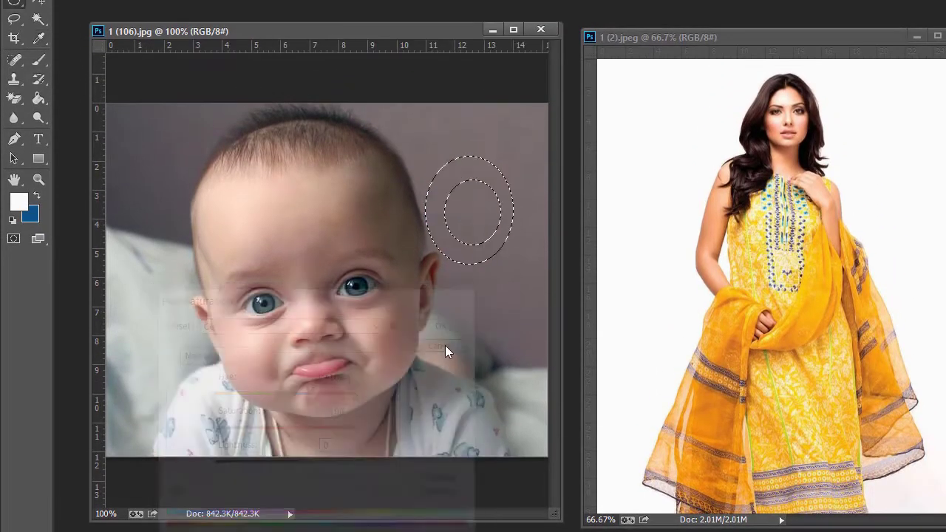
# Deselect the ring and outline the eye on the photo's left side with the Polygonal Lasso tool.
pyautogui.hotkey('ctrl', 'd')
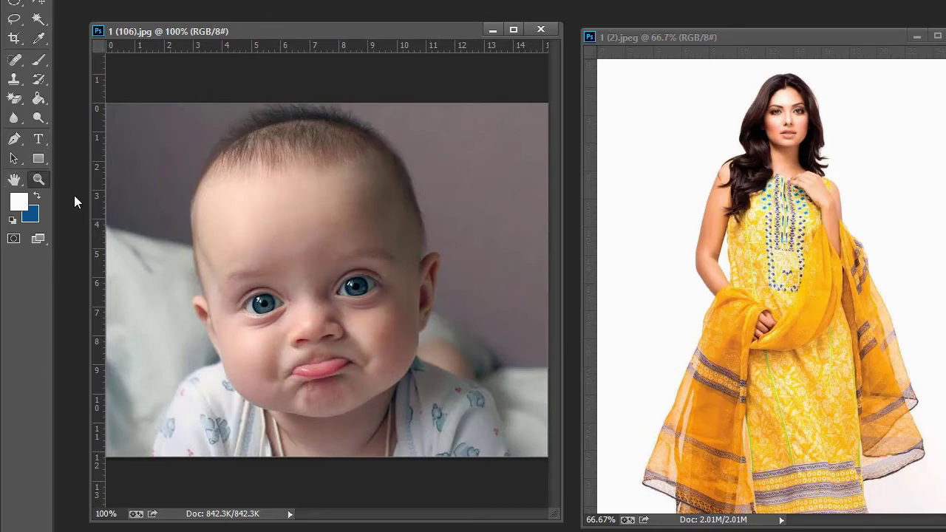
pyautogui.click(306, 297)
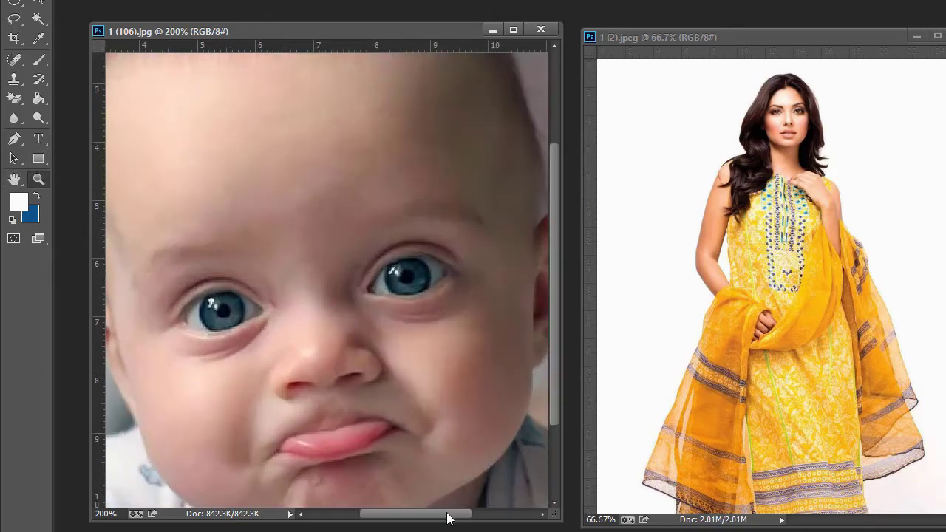
pyautogui.moveTo(438, 520); pyautogui.dragTo(419, 519)
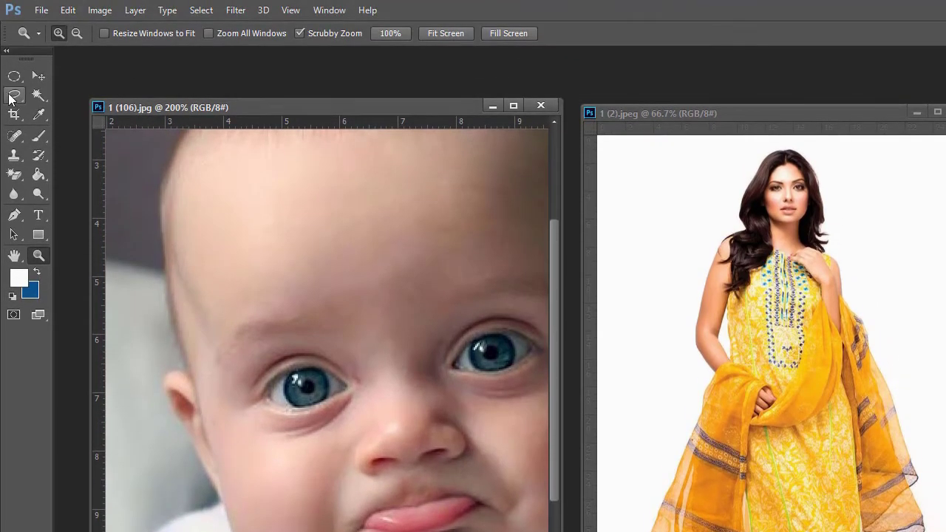
pyautogui.click(14, 66)
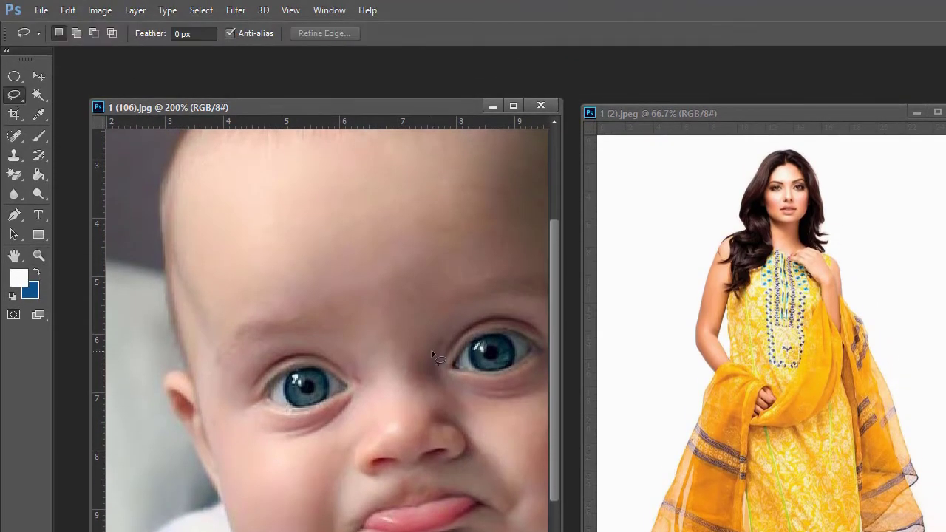
pyautogui.click(14, 95)
pyautogui.click(56, 108)
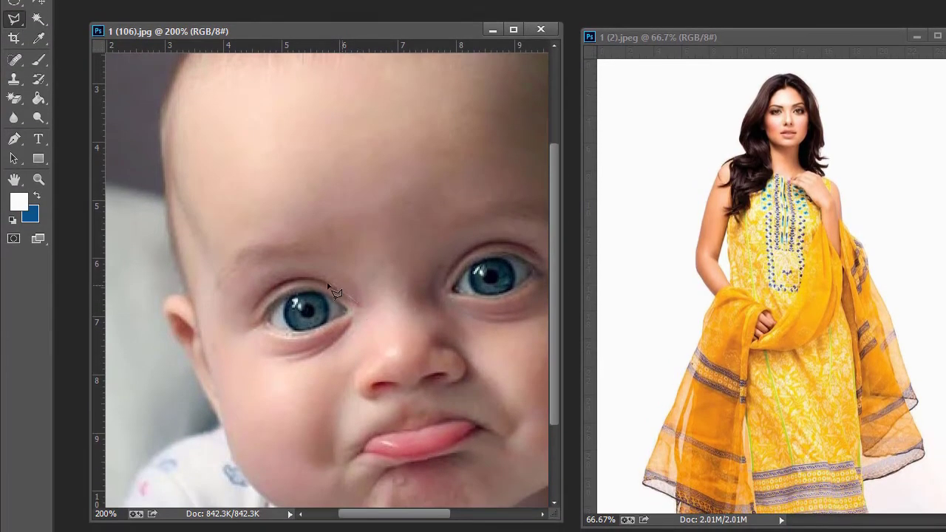
pyautogui.click(287, 280)
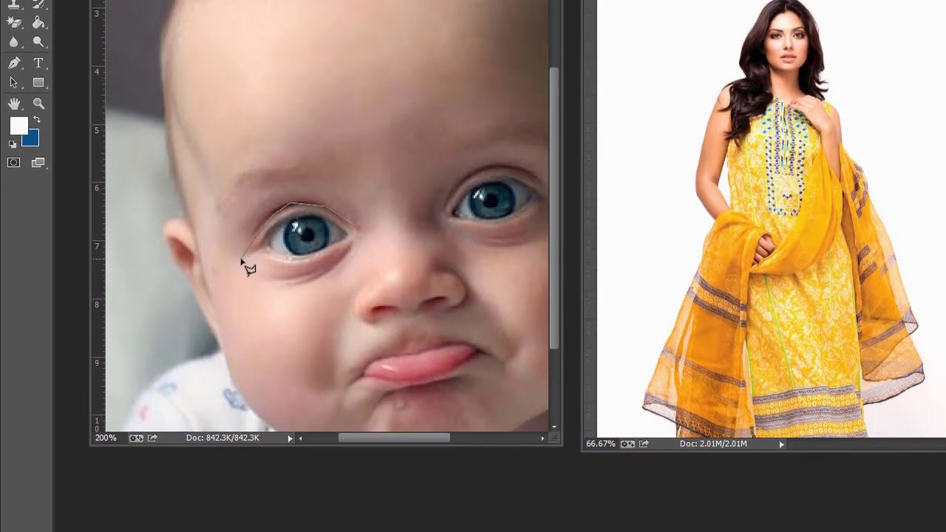
pyautogui.click(242, 335)
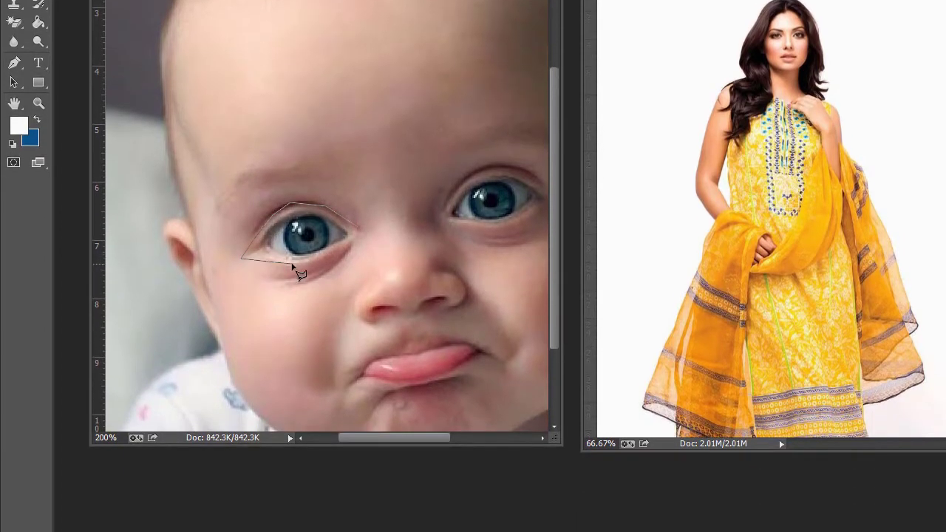
pyautogui.click(293, 265)
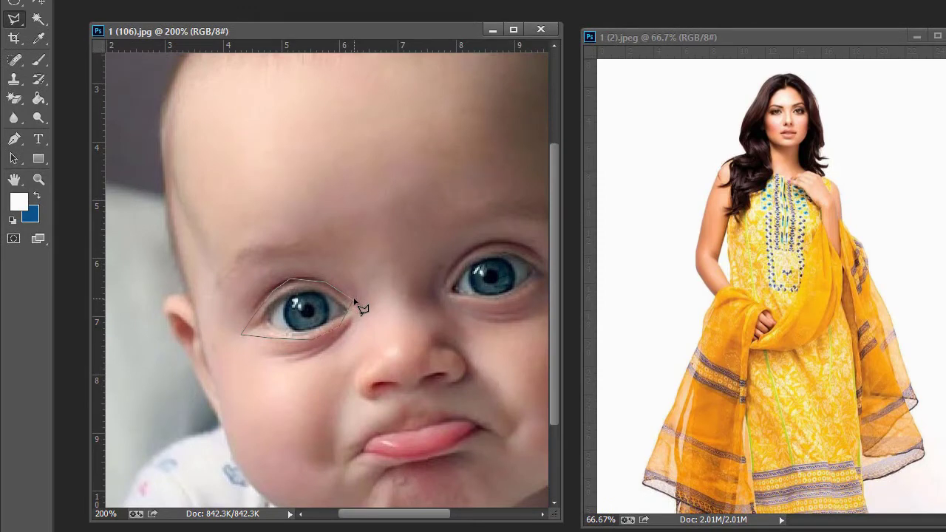
pyautogui.click(355, 235)
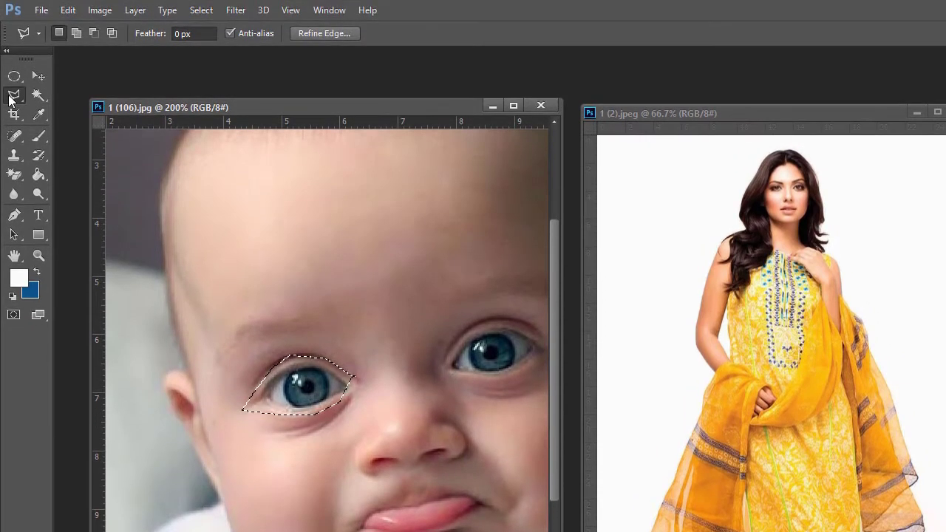
# Add freehand Lasso areas above, beside and below the eye to the polygonal selection.
pyautogui.rightClick(12, 21)
pyautogui.click(71, 93)
pyautogui.click(38, 255)
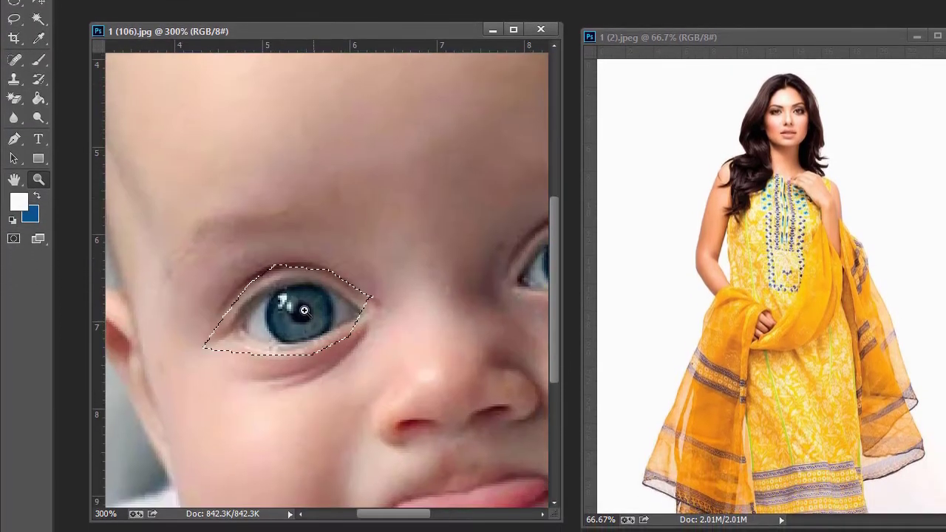
pyautogui.click(299, 318)
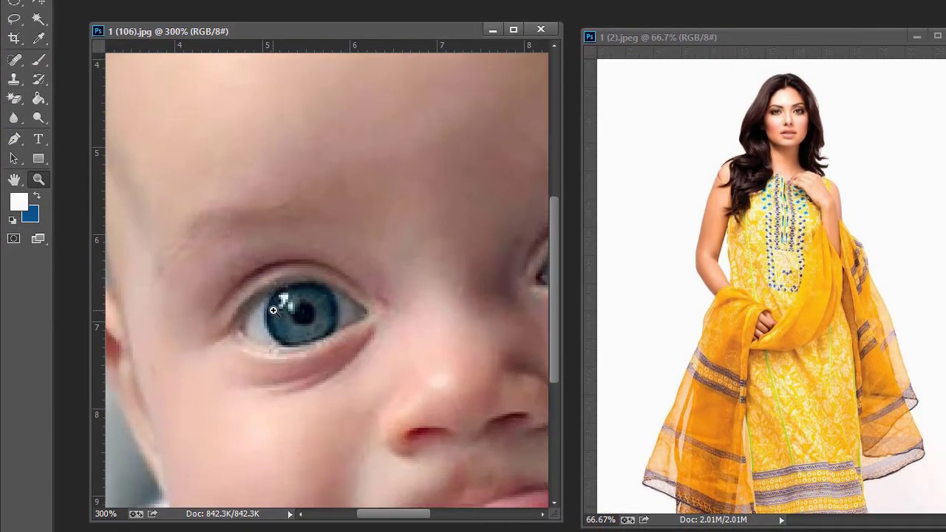
pyautogui.click(273, 314)
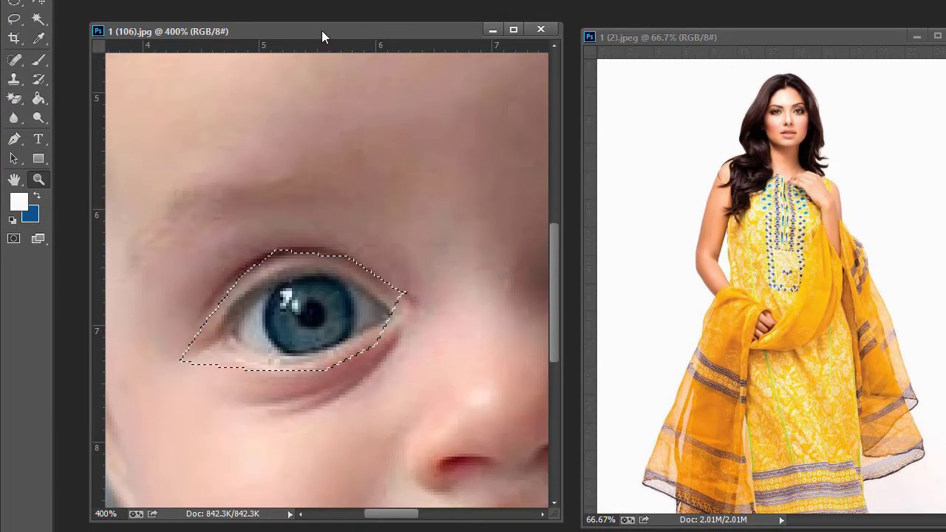
pyautogui.moveTo(321, 30); pyautogui.dragTo(364, 20)
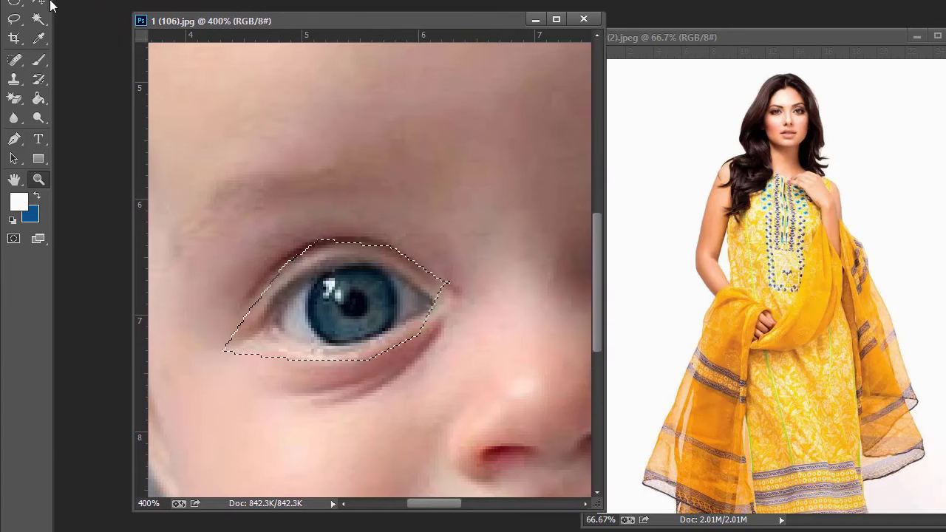
pyautogui.click(15, 20)
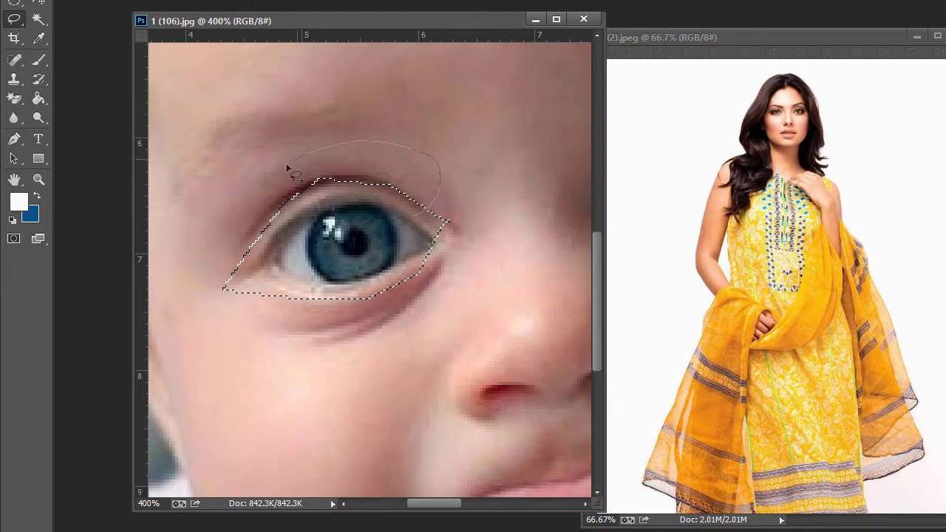
pyautogui.moveTo(263, 246); pyautogui.dragTo(265, 247)
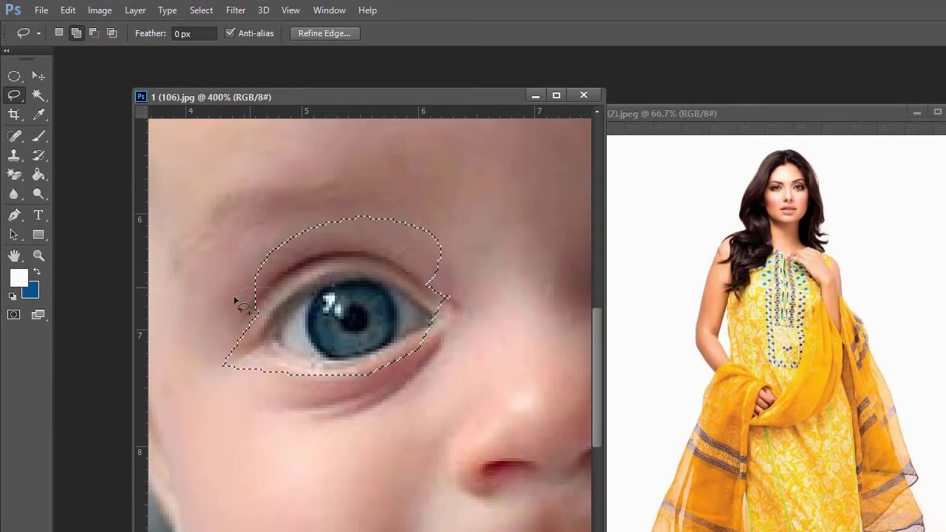
pyautogui.moveTo(235, 300)
pyautogui.mouseDown()
pyautogui.moveTo(218, 361)
pyautogui.moveTo(228, 397)
pyautogui.moveTo(274, 359)
pyautogui.moveTo(268, 356)
pyautogui.mouseUp()
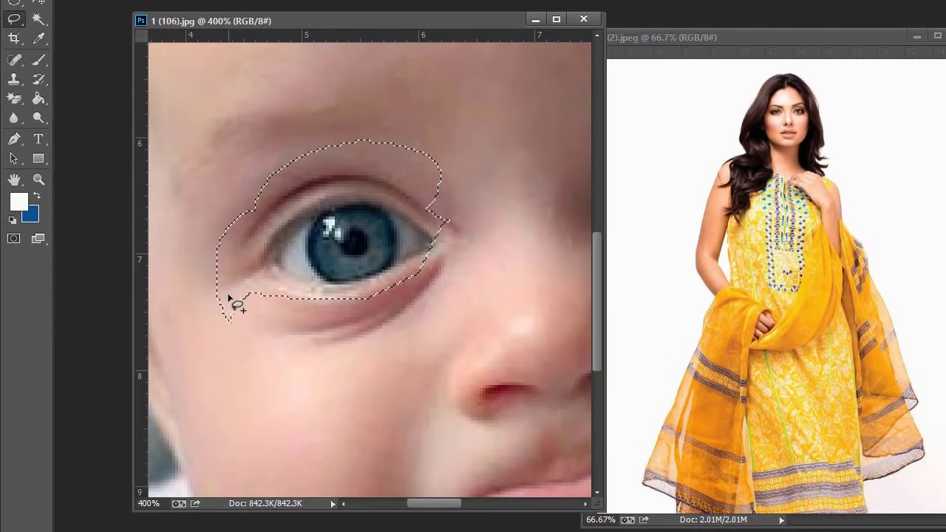
pyautogui.moveTo(228, 295)
pyautogui.mouseDown()
pyautogui.moveTo(262, 338)
pyautogui.moveTo(298, 351)
pyautogui.moveTo(352, 346)
pyautogui.moveTo(379, 283)
pyautogui.mouseUp()
pyautogui.moveTo(401, 323)
pyautogui.mouseDown()
pyautogui.moveTo(436, 321)
pyautogui.moveTo(452, 301)
pyautogui.moveTo(458, 264)
pyautogui.moveTo(444, 240)
pyautogui.moveTo(414, 235)
pyautogui.moveTo(455, 240)
pyautogui.moveTo(479, 198)
pyautogui.mouseUp()
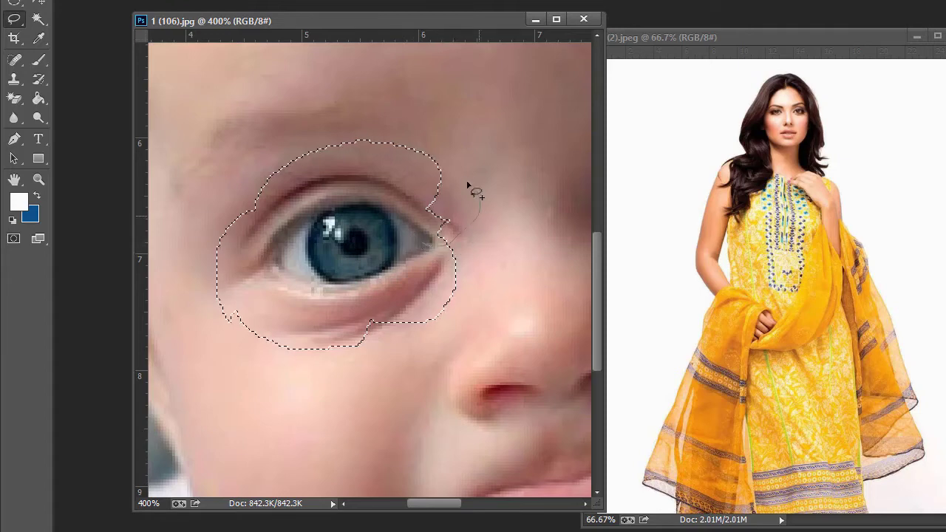
pyautogui.moveTo(427, 170); pyautogui.dragTo(411, 173)
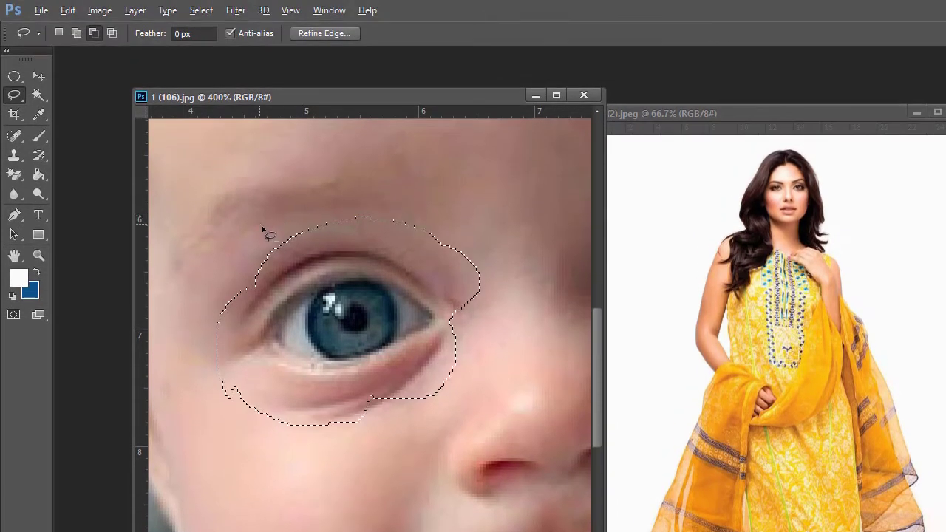
# Subtract freehand Lasso areas above, left of and below the eye to trim the selection close to the eyelids.
pyautogui.moveTo(260, 206); pyautogui.dragTo(344, 248)
pyautogui.moveTo(459, 314)
pyautogui.mouseDown()
pyautogui.moveTo(500, 282)
pyautogui.moveTo(493, 226)
pyautogui.moveTo(408, 209)
pyautogui.mouseUp()
pyautogui.moveTo(254, 235); pyautogui.dragTo(256, 237)
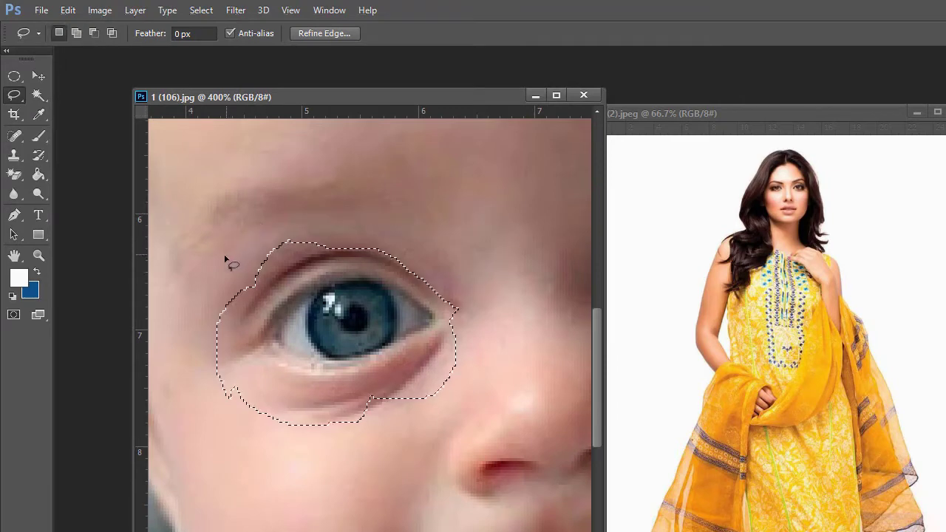
pyautogui.moveTo(321, 213)
pyautogui.mouseDown()
pyautogui.moveTo(312, 253)
pyautogui.moveTo(272, 287)
pyautogui.mouseUp()
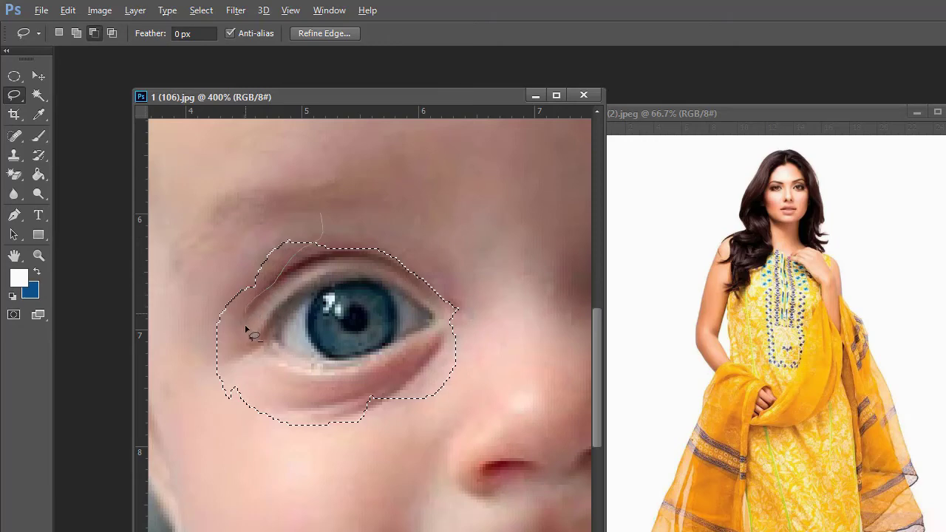
pyautogui.moveTo(246, 329)
pyautogui.mouseDown()
pyautogui.moveTo(247, 383)
pyautogui.moveTo(227, 421)
pyautogui.moveTo(186, 406)
pyautogui.moveTo(177, 359)
pyautogui.moveTo(196, 269)
pyautogui.moveTo(262, 208)
pyautogui.moveTo(324, 224)
pyautogui.mouseUp()
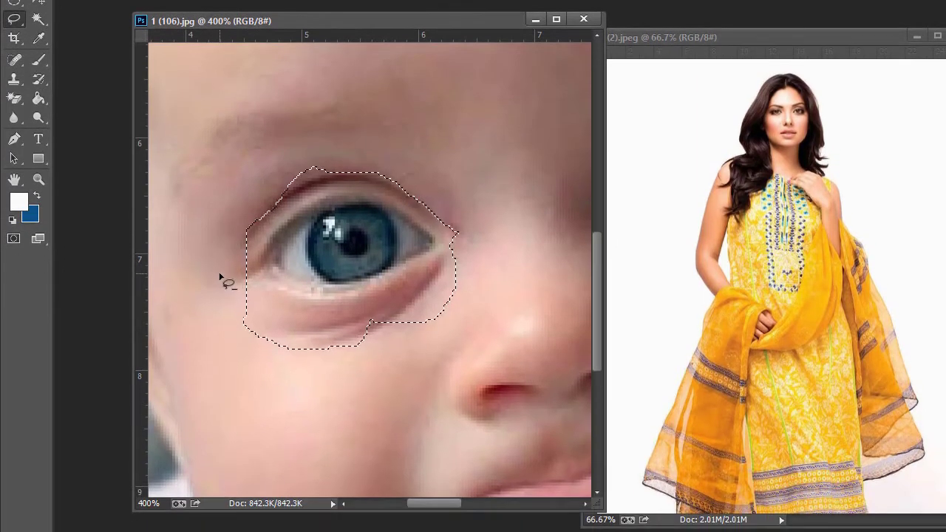
pyautogui.moveTo(221, 276)
pyautogui.mouseDown()
pyautogui.moveTo(251, 301)
pyautogui.moveTo(298, 310)
pyautogui.mouseUp()
pyautogui.moveTo(433, 258)
pyautogui.mouseDown()
pyautogui.moveTo(486, 258)
pyautogui.moveTo(478, 314)
pyautogui.moveTo(371, 379)
pyautogui.moveTo(299, 384)
pyautogui.moveTo(267, 368)
pyautogui.moveTo(204, 310)
pyautogui.moveTo(230, 275)
pyautogui.mouseUp()
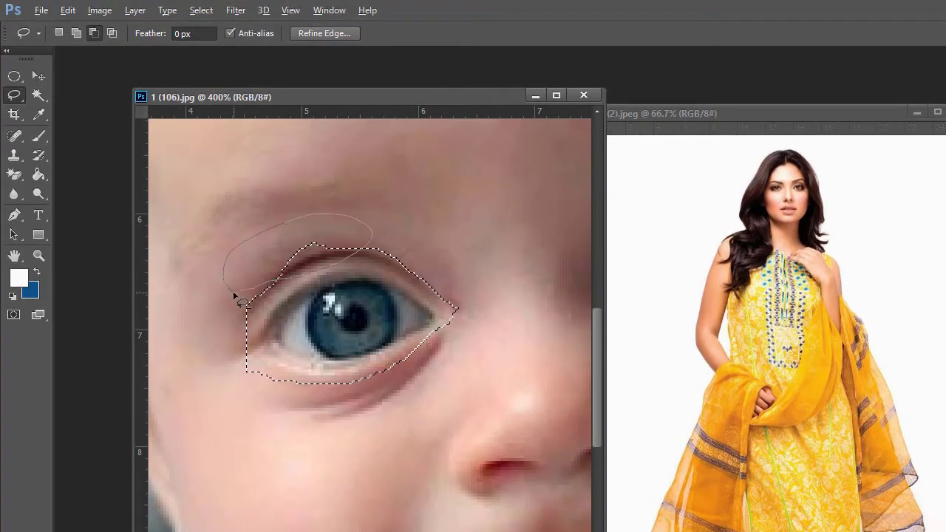
pyautogui.moveTo(234, 294); pyautogui.dragTo(234, 295)
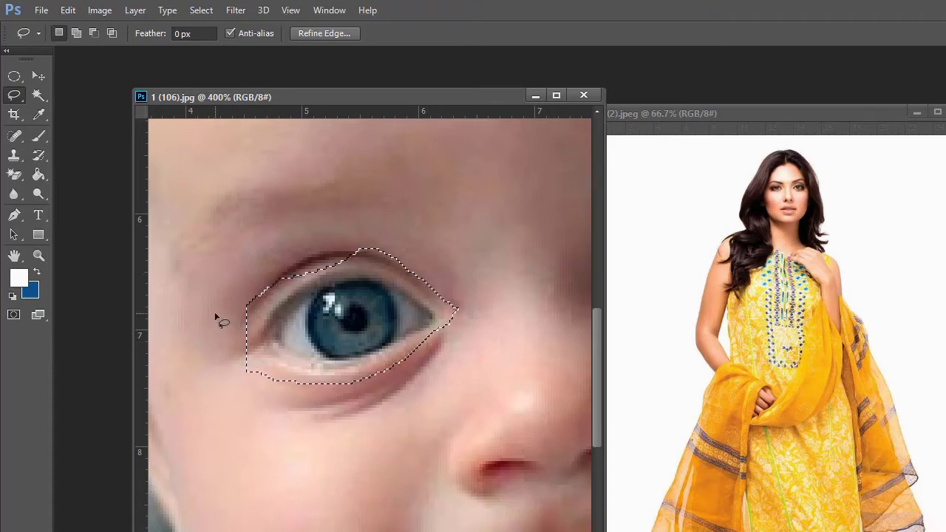
# Save the eye selection as a new channel named "w" and deselect it.
pyautogui.click(202, 10)
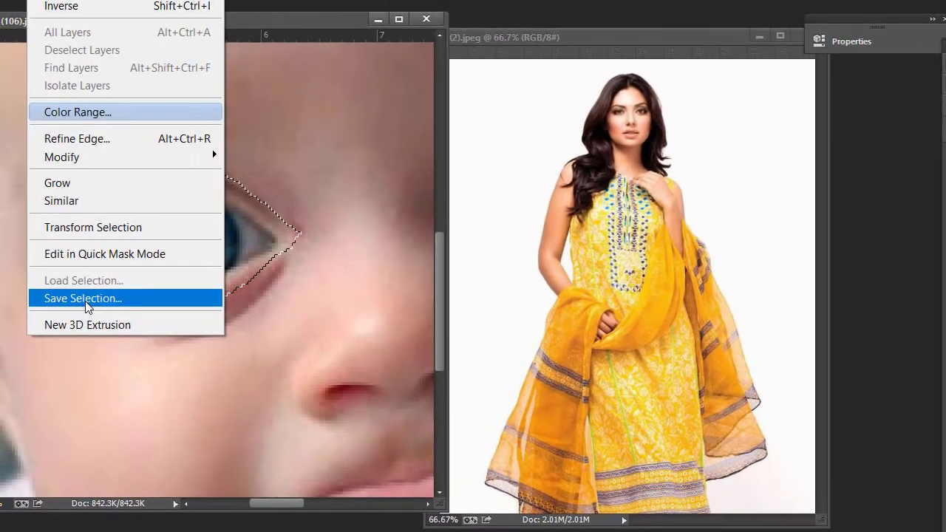
pyautogui.click(81, 295)
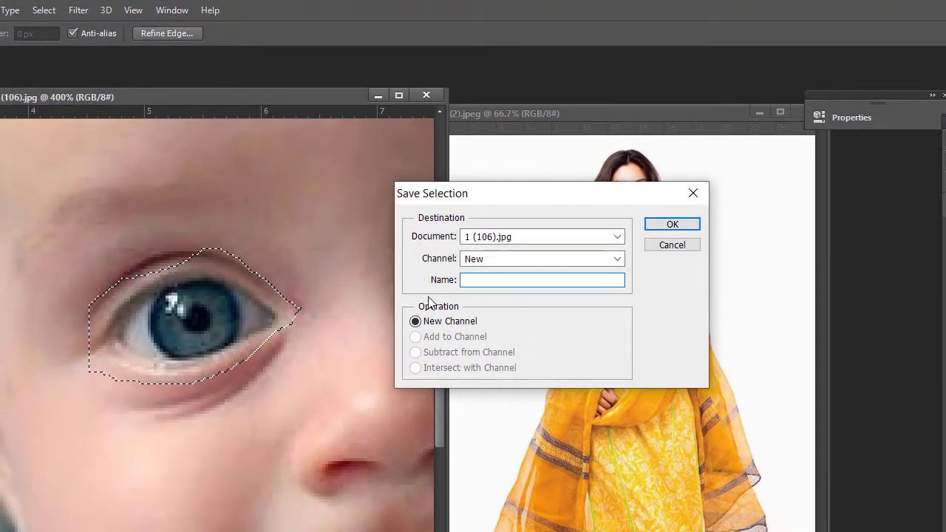
pyautogui.write('w')
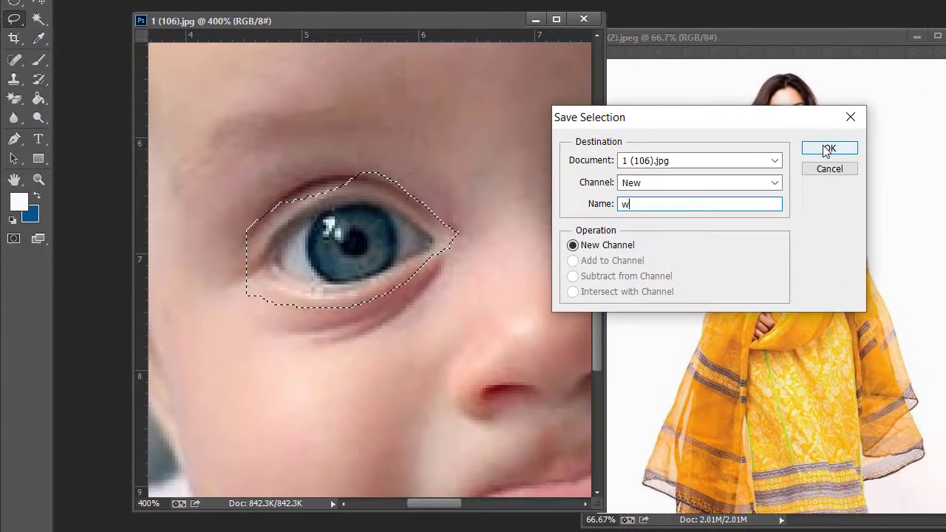
pyautogui.click(827, 148)
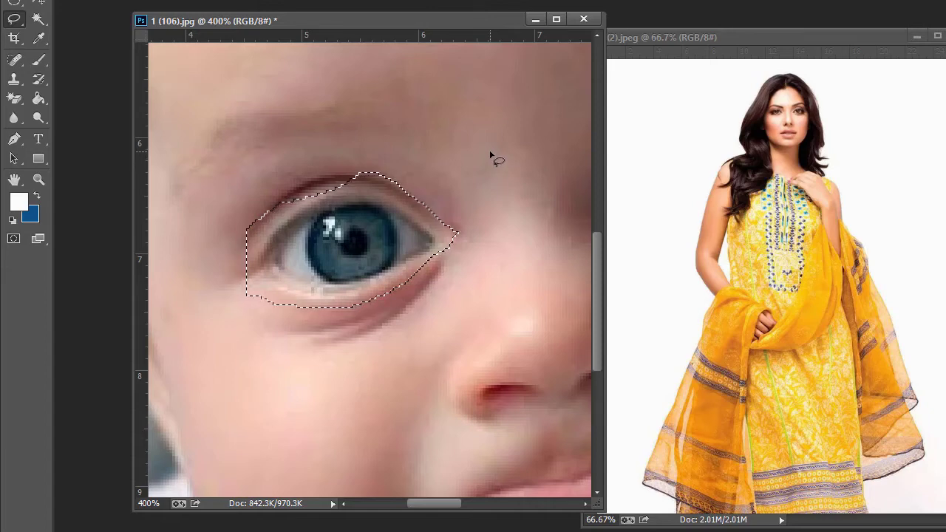
pyautogui.hotkey('ctrl', 'd')
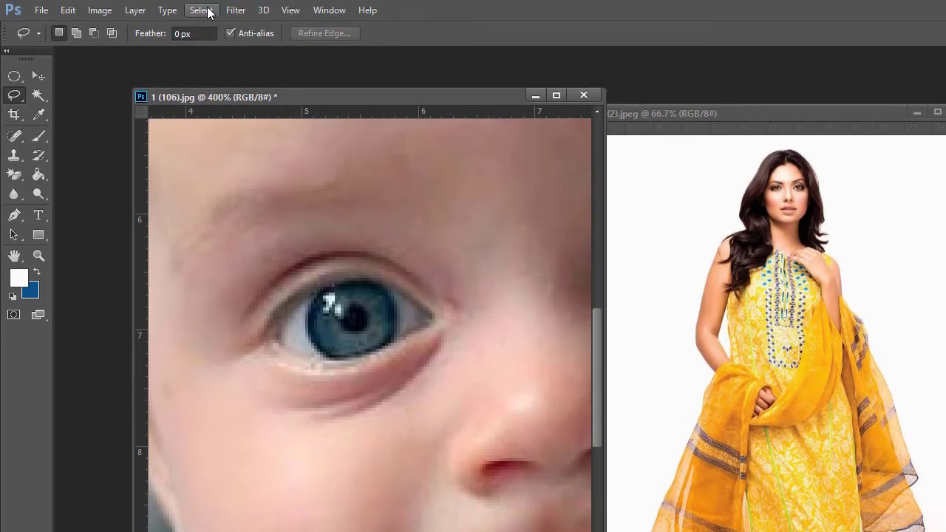
# Load the saved "w" channel of 1 (106).jpg as a new selection and deselect it.
pyautogui.click(208, 10)
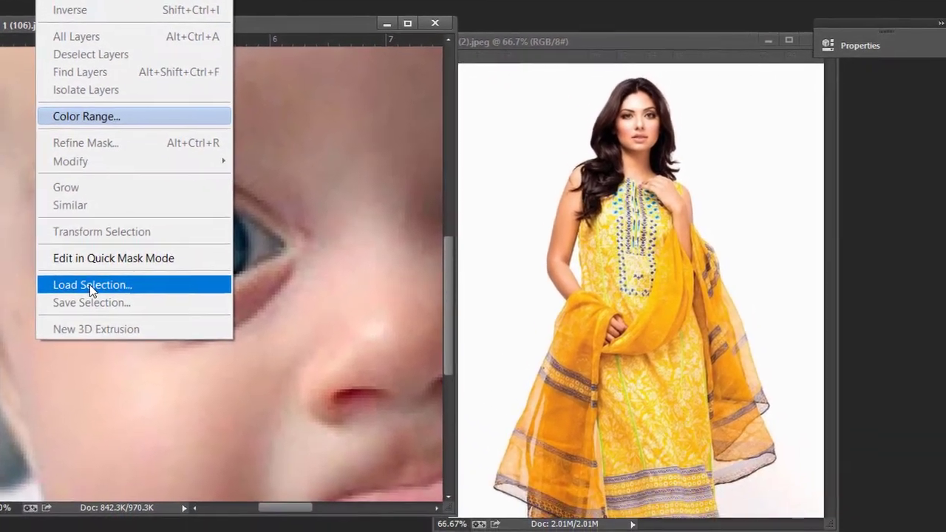
pyautogui.click(238, 356)
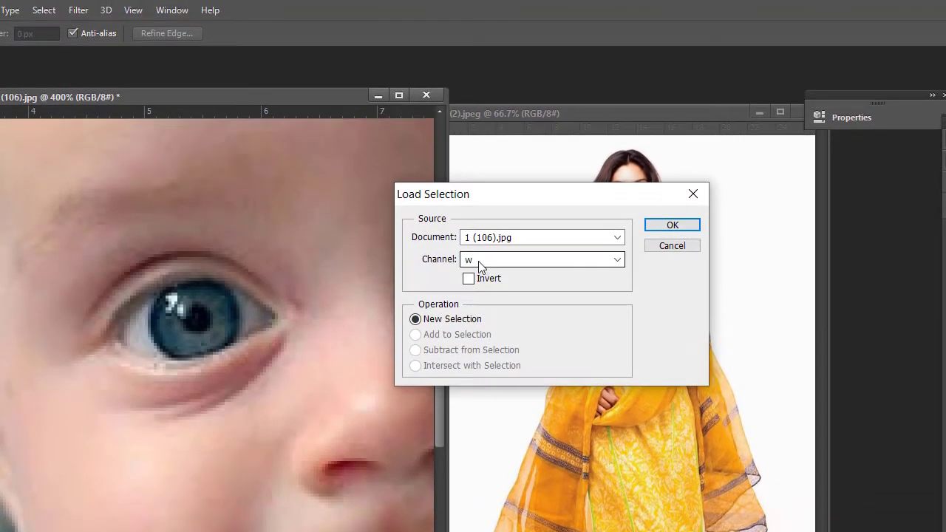
pyautogui.click(478, 184)
pyautogui.click(473, 276)
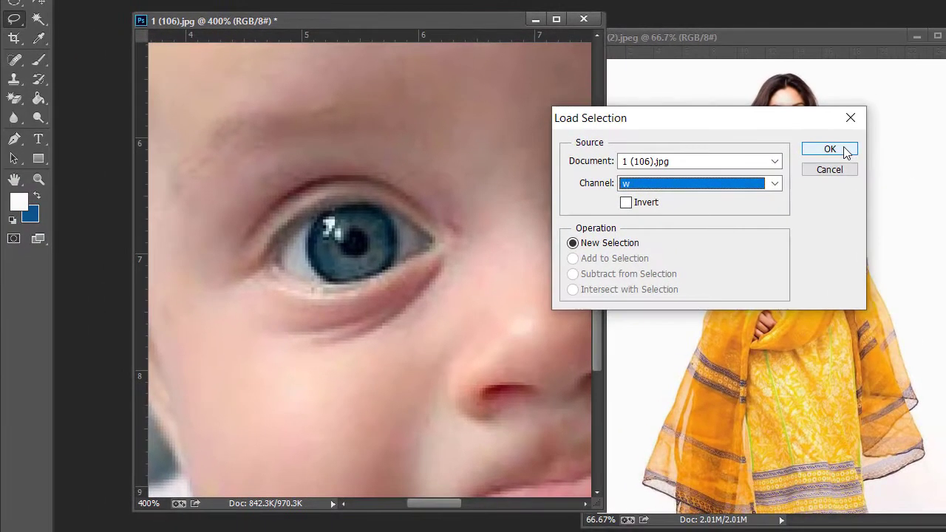
pyautogui.click(775, 182)
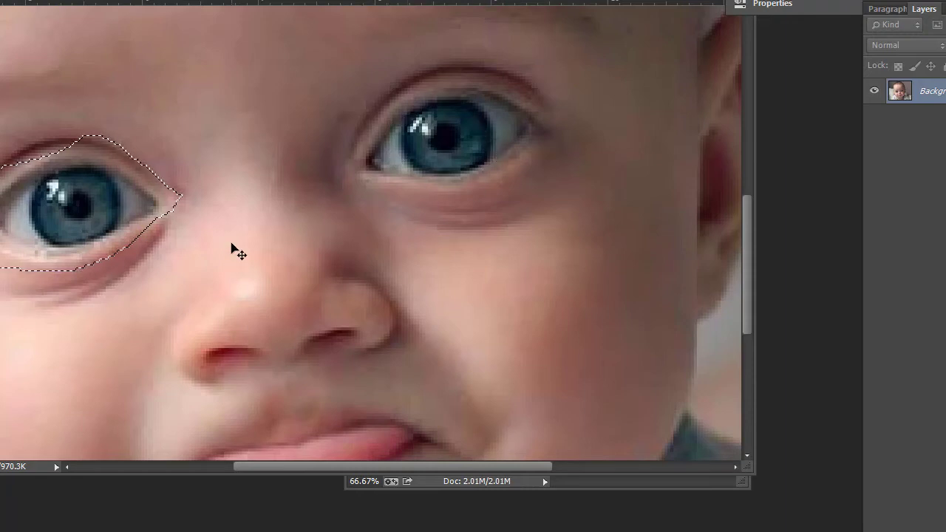
pyautogui.hotkey('ctrl', 'd')
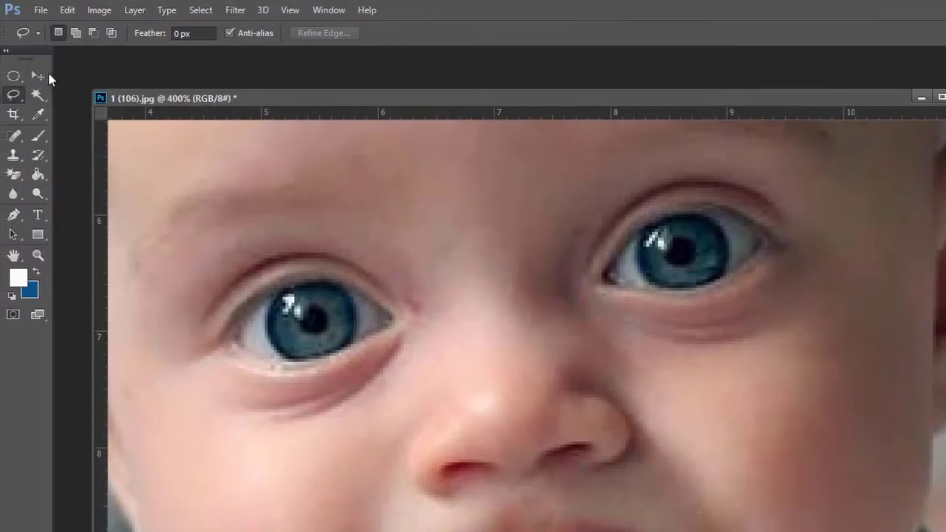
# Select the irises of both eyes with the Elliptical Marquee tool, adding the second ellipse at about 0.79 by 0.56 cm.
pyautogui.press('m')
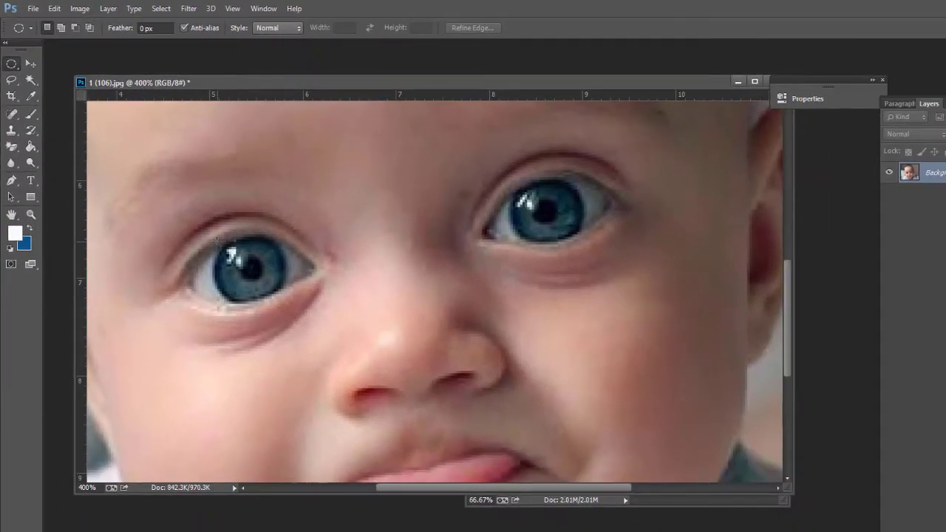
pyautogui.moveTo(271, 286); pyautogui.dragTo(289, 304)
pyautogui.moveTo(232, 256); pyautogui.dragTo(282, 299)
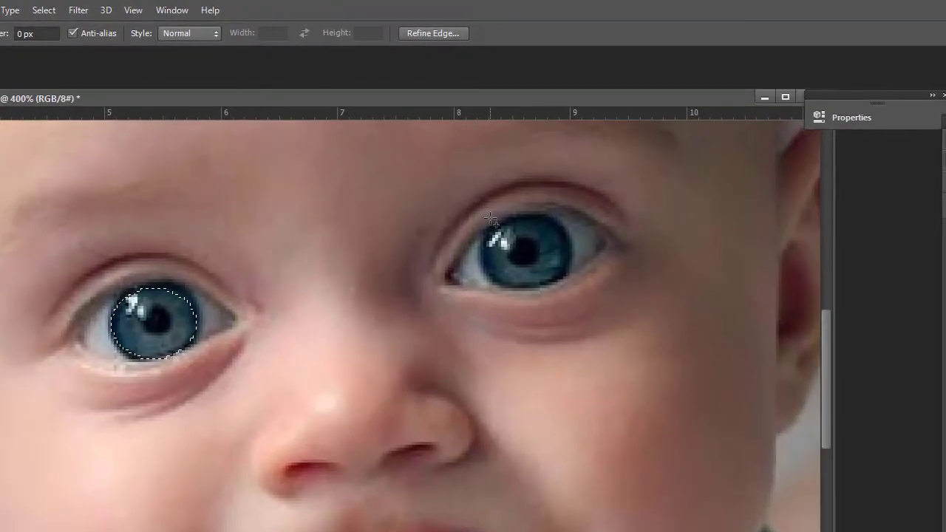
pyautogui.moveTo(491, 219); pyautogui.dragTo(570, 286)
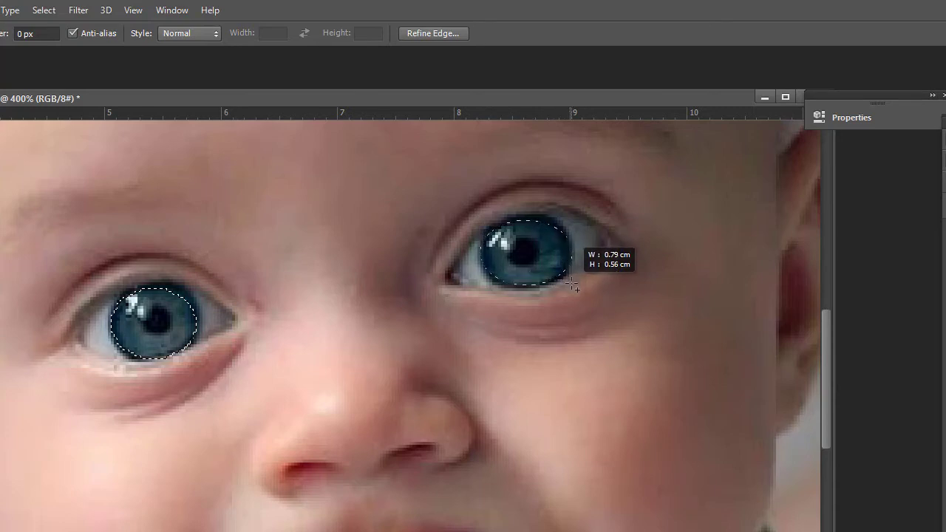
pyautogui.moveTo(572, 284); pyautogui.dragTo(571, 284)
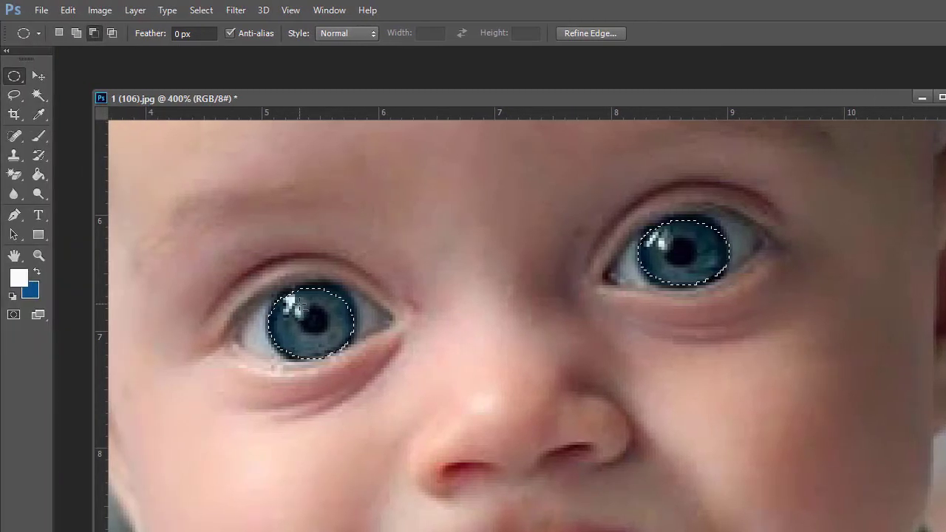
# Subtract small elliptical areas over both pupils from the selection, leaving only a ring around each iris.
pyautogui.moveTo(241, 276); pyautogui.dragTo(322, 319)
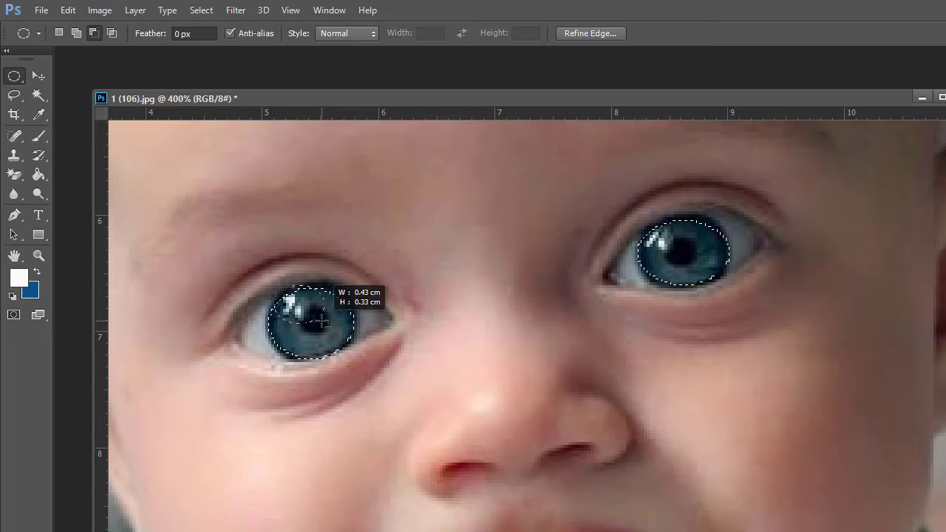
pyautogui.moveTo(323, 319); pyautogui.dragTo(323, 319)
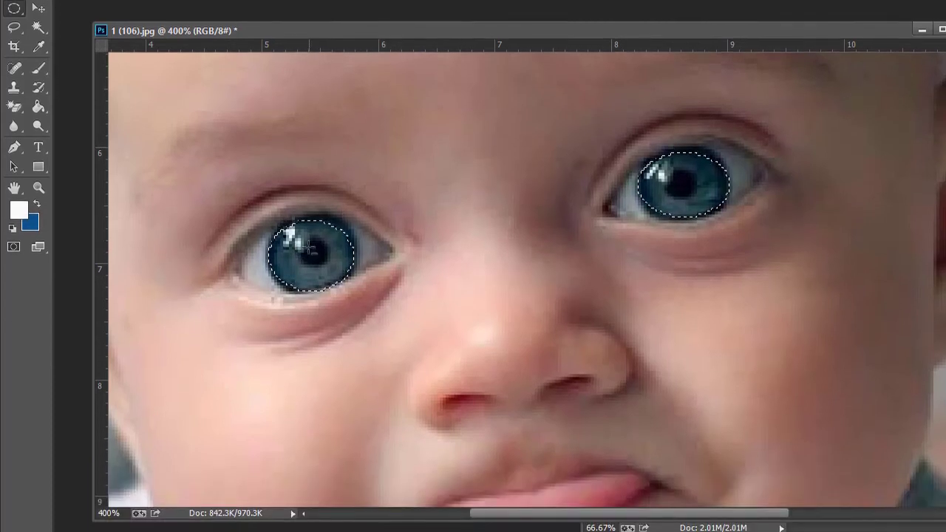
pyautogui.moveTo(303, 308); pyautogui.dragTo(312, 320)
pyautogui.moveTo(312, 242); pyautogui.dragTo(334, 260)
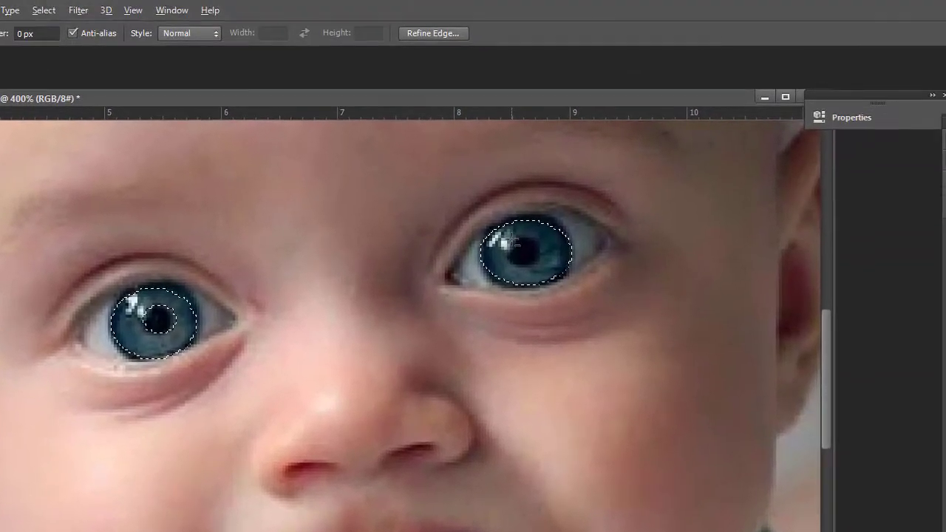
pyautogui.moveTo(672, 169); pyautogui.dragTo(679, 180)
pyautogui.moveTo(522, 256); pyautogui.dragTo(541, 267)
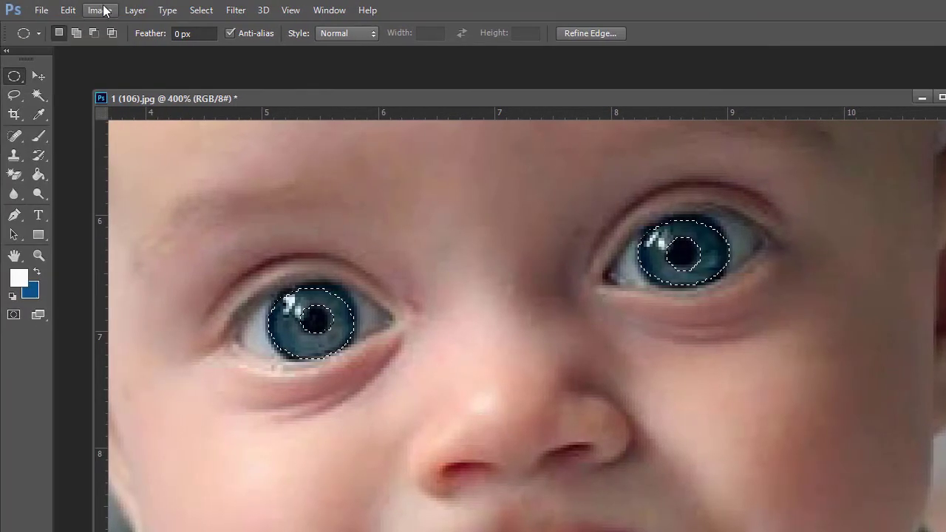
# Recolor the selected irises with a Hue/Saturation adjustment, setting Hue to +140.
pyautogui.click(100, 10)
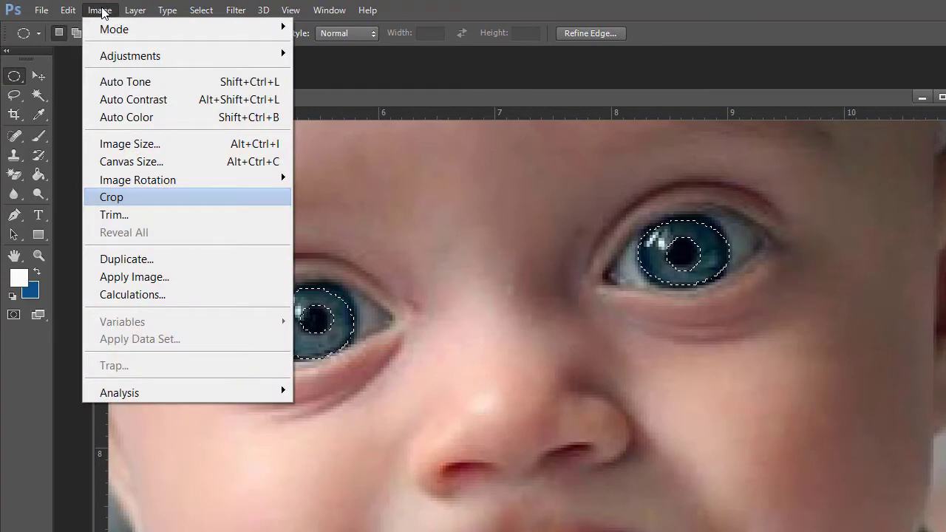
pyautogui.moveTo(259, 56)
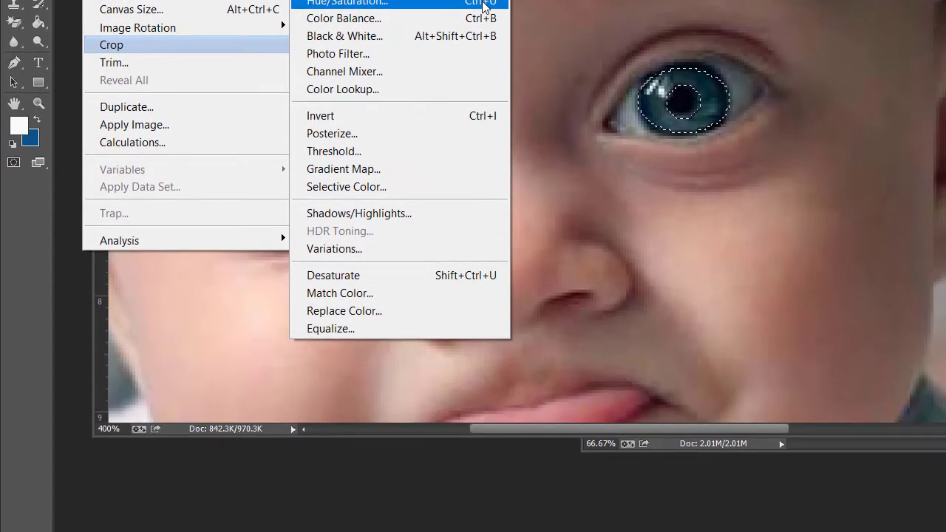
pyautogui.click(484, 5)
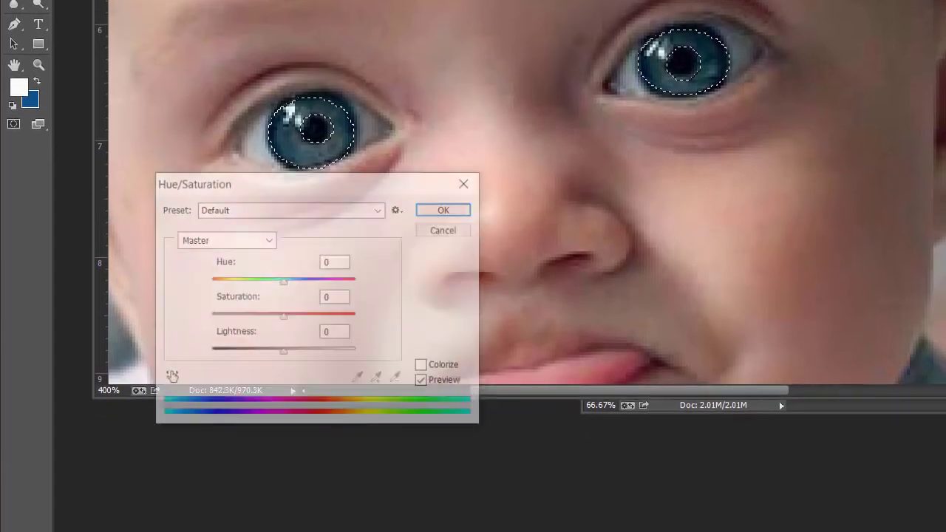
pyautogui.moveTo(341, 148); pyautogui.dragTo(660, 172)
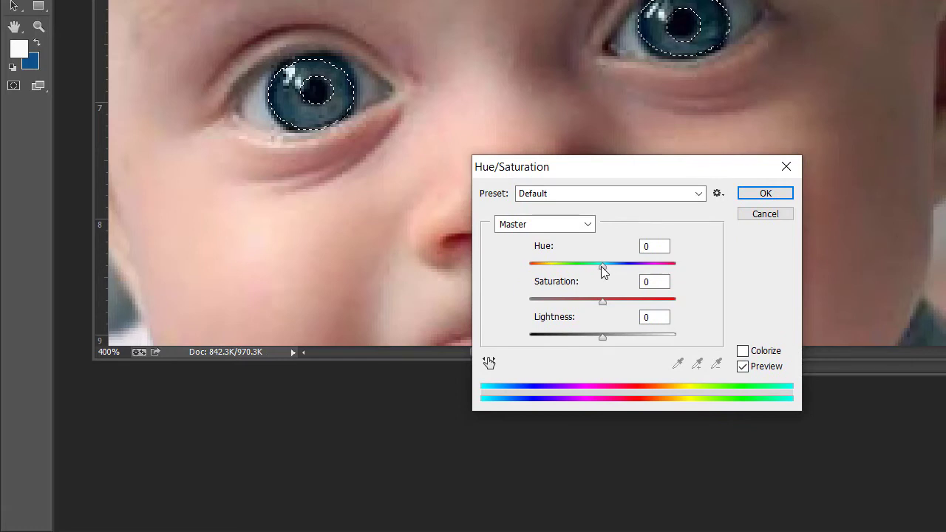
pyautogui.moveTo(601, 267); pyautogui.dragTo(665, 279)
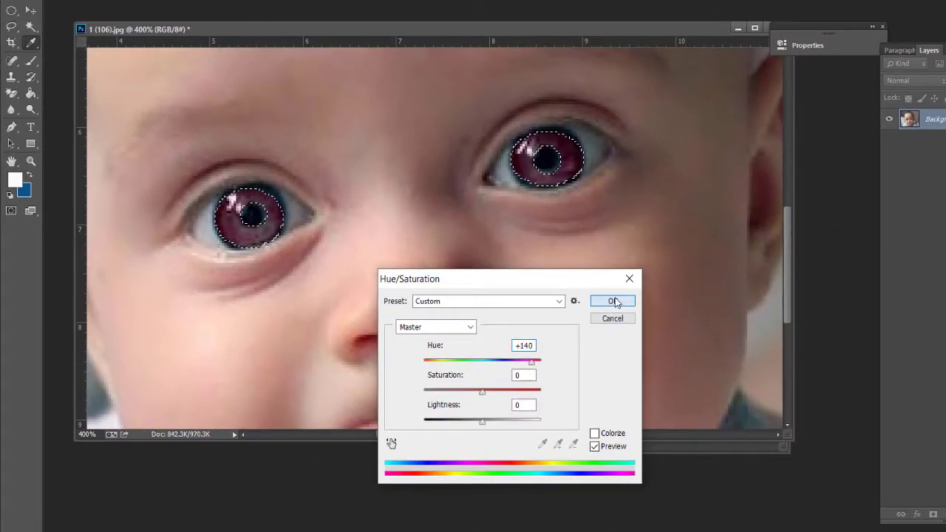
pyautogui.click(765, 193)
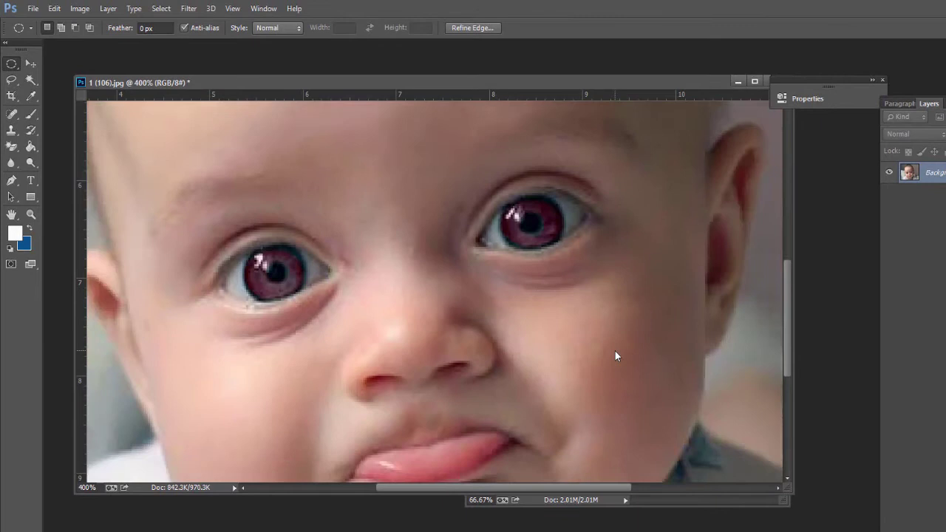
# Deselect the irises and extend the baby photo's window downward to show more of the picture at 200% zoom.
pyautogui.hotkey('ctrl', '-')
pyautogui.hotkey('ctrl', '-')
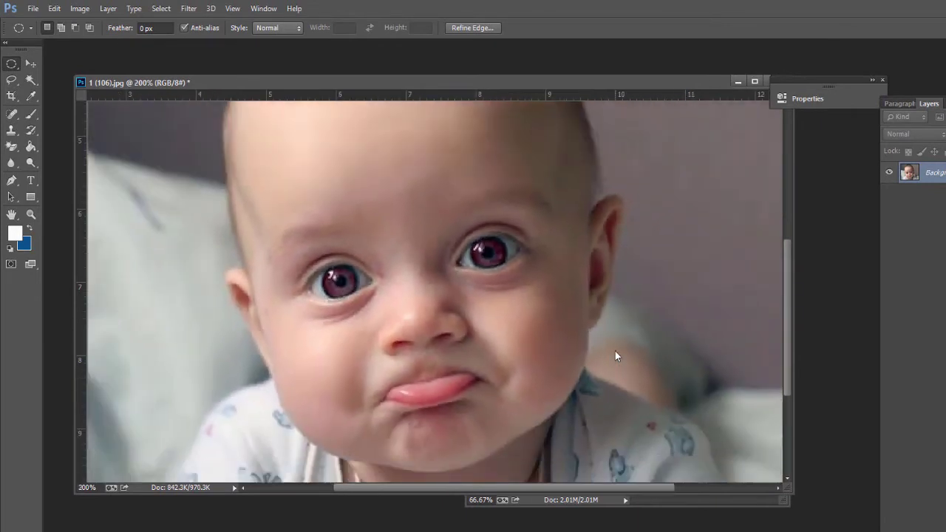
pyautogui.hotkey('ctrl', 'd')
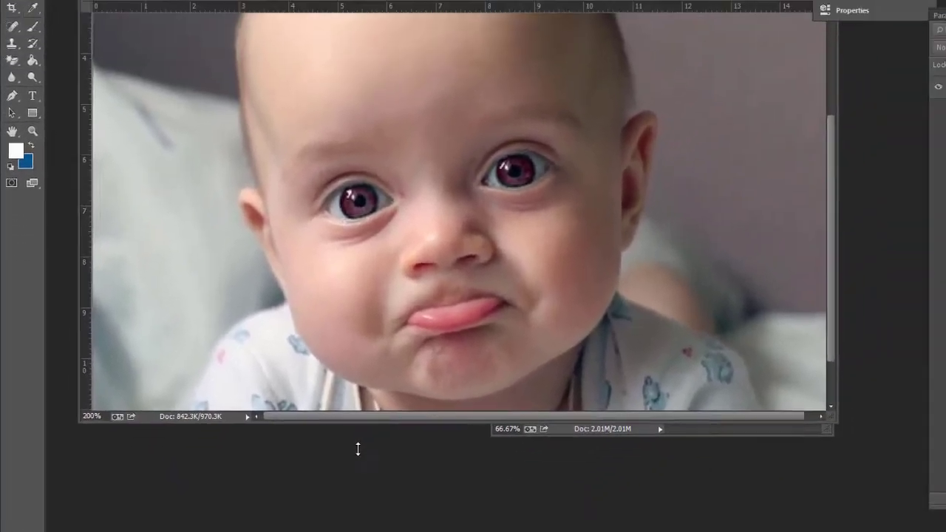
pyautogui.moveTo(358, 449); pyautogui.dragTo(355, 496)
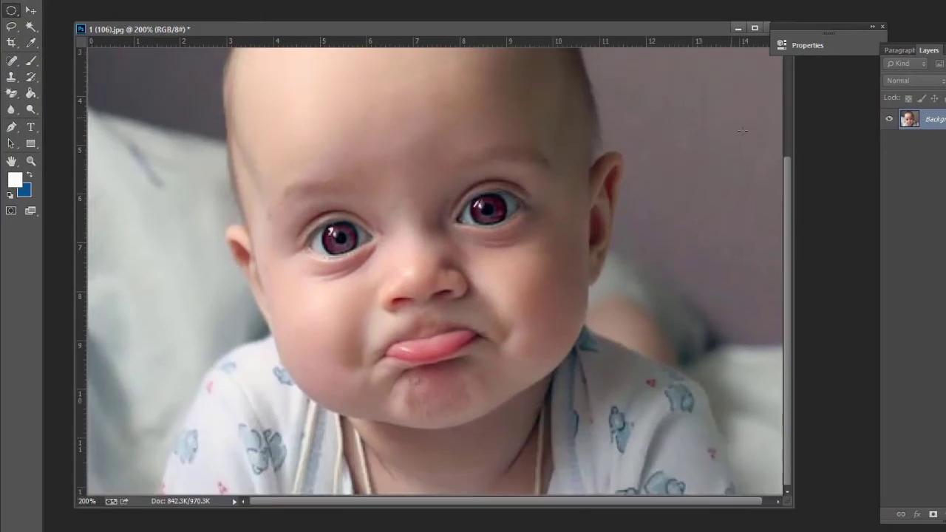
# Move the baby photo's window aside and reposition the 1 (2).jpeg window clear of it in the workspace.
pyautogui.moveTo(662, 31); pyautogui.dragTo(256, 239)
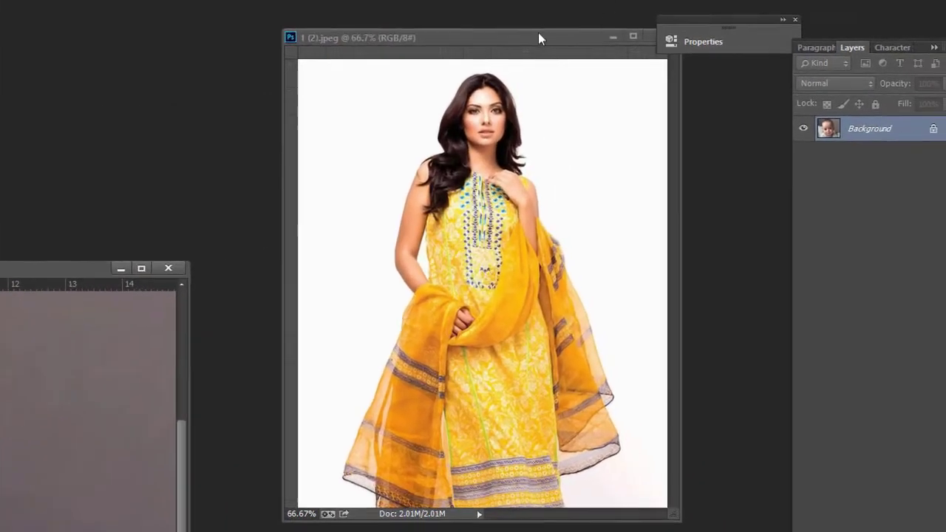
pyautogui.moveTo(515, 41); pyautogui.dragTo(328, 42)
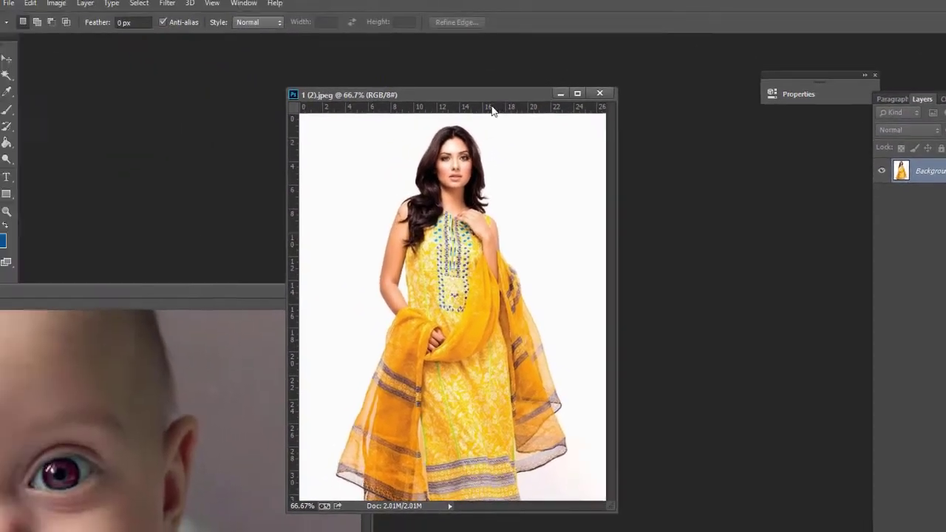
pyautogui.moveTo(506, 99); pyautogui.dragTo(478, 112)
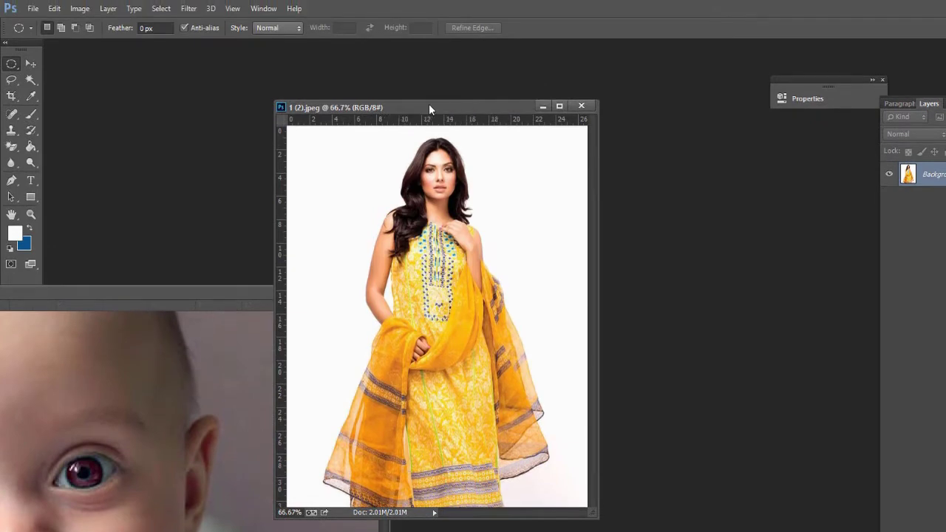
pyautogui.moveTo(429, 110); pyautogui.dragTo(402, 106)
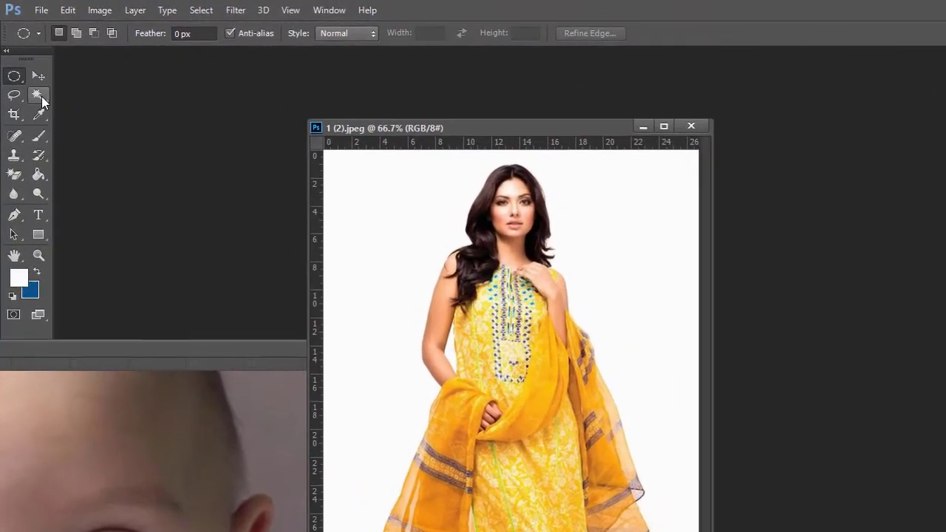
# Select the orange scarf with the Magic Wand, add the hair, skin and dress colors to the selection, and deselect everything.
pyautogui.click(33, 83)
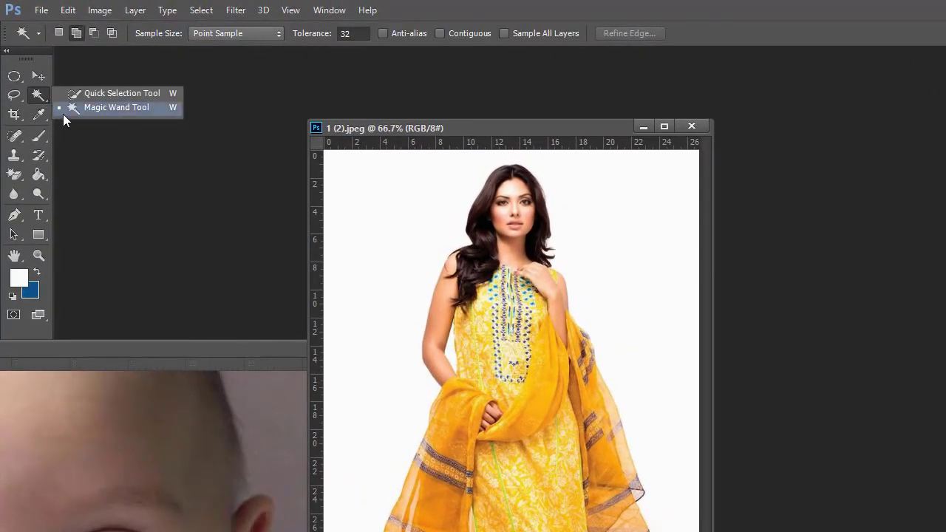
pyautogui.click(119, 108)
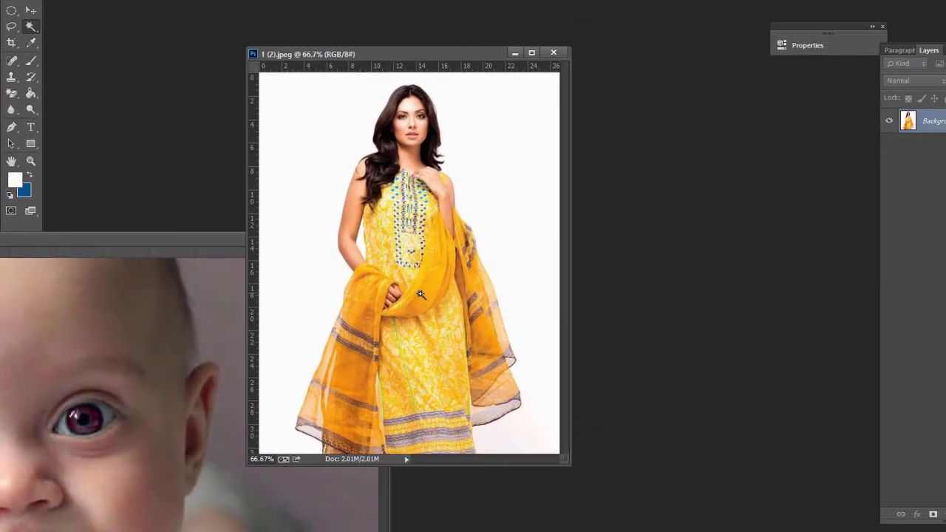
pyautogui.click(420, 294)
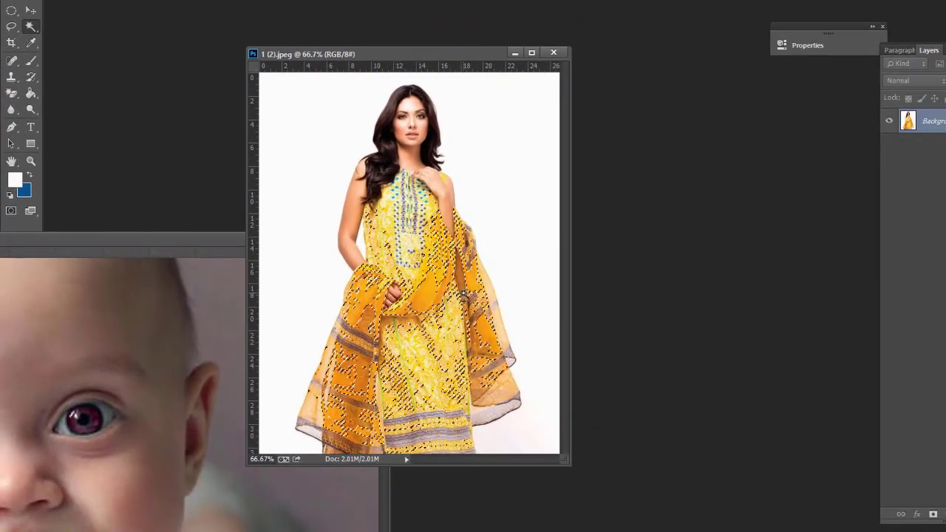
pyautogui.keyDown('shift'); pyautogui.click(380, 172); pyautogui.keyUp('shift')
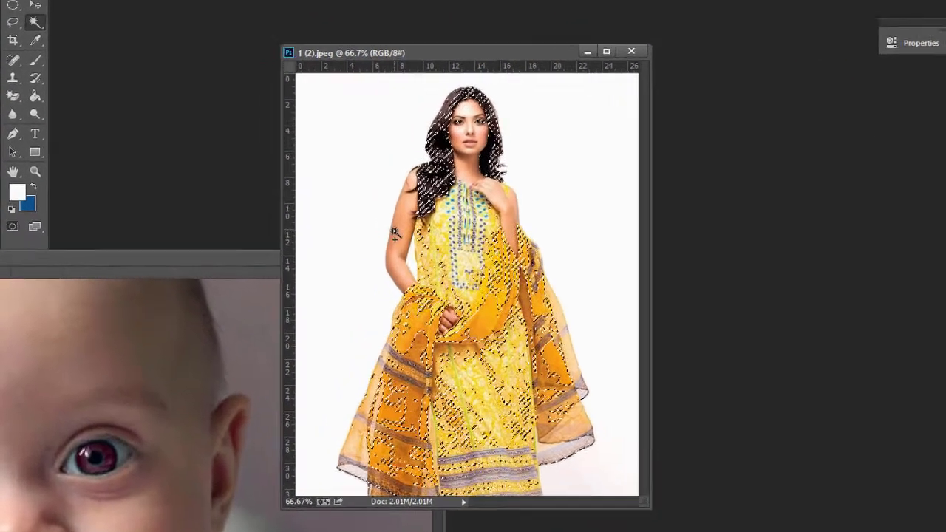
pyautogui.keyDown('shift'); pyautogui.click(347, 210); pyautogui.keyUp('shift')
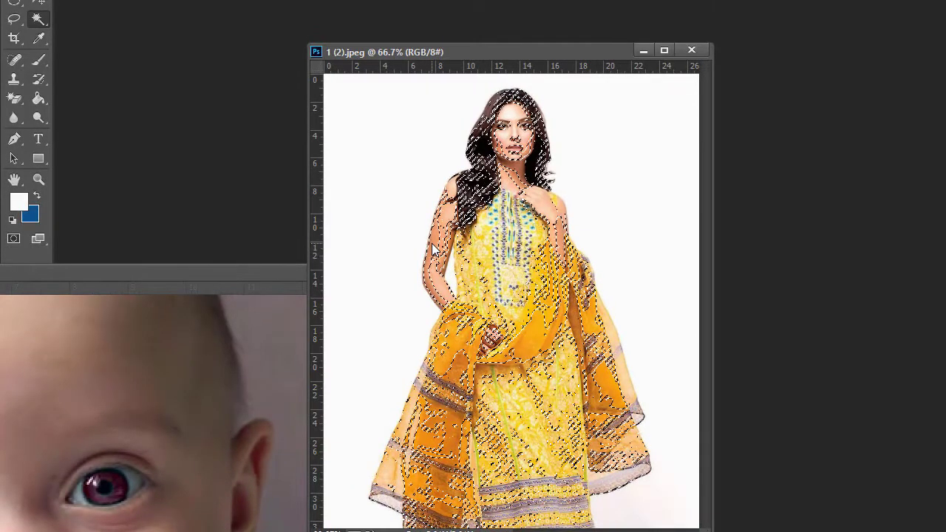
pyautogui.keyDown('shift'); pyautogui.click(527, 355); pyautogui.keyUp('shift')
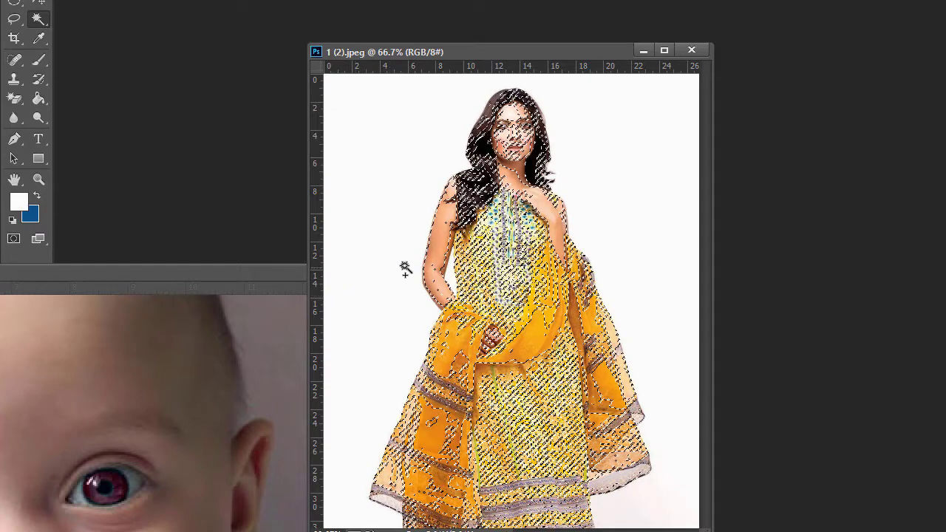
pyautogui.hotkey('ctrl', 'd')
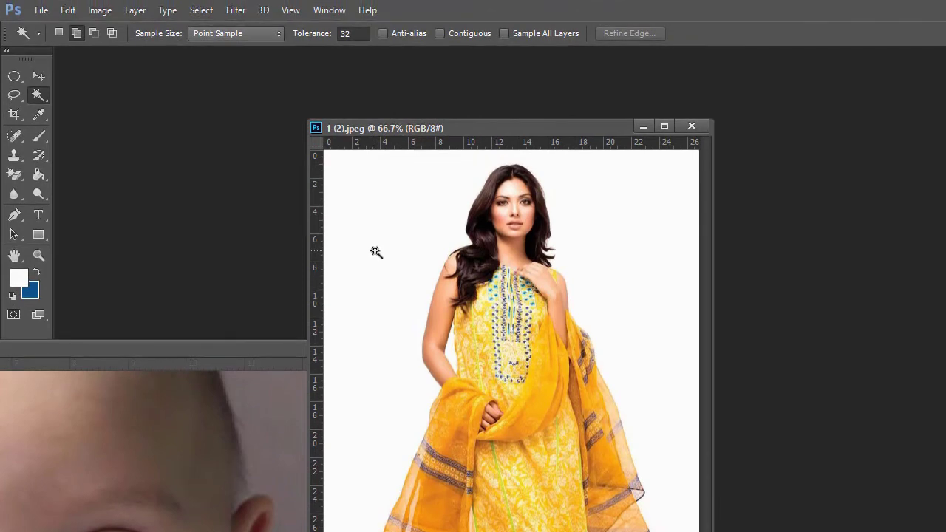
# Select the photo's white background with the Magic Wand and subtract the stray areas on the face using the Lasso.
pyautogui.click(375, 175)
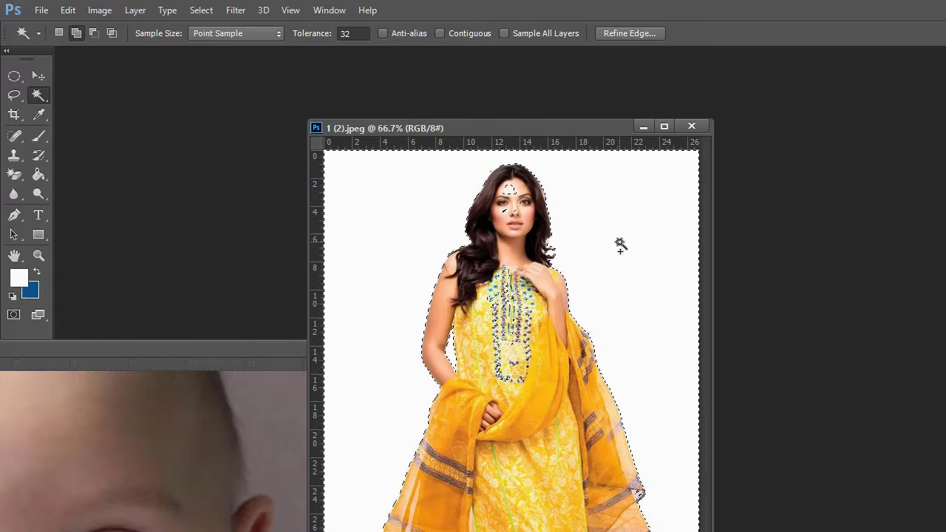
pyautogui.click(39, 255)
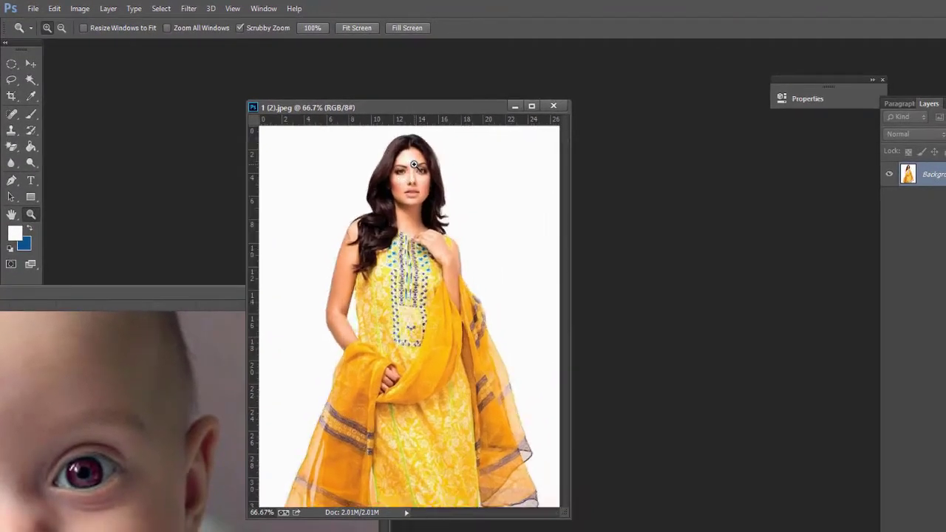
pyautogui.click(448, 176)
pyautogui.click(448, 176)
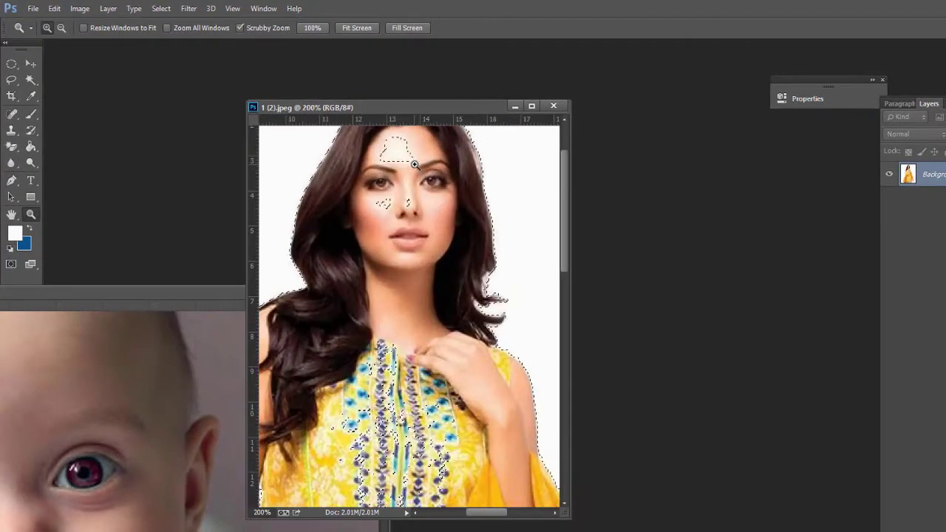
pyautogui.moveTo(565, 234); pyautogui.dragTo(565, 204)
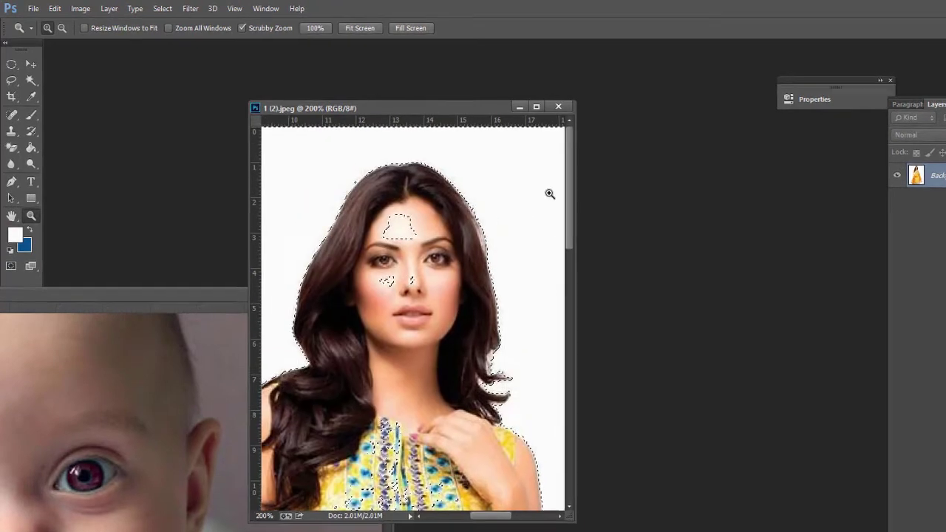
pyautogui.click(11, 80)
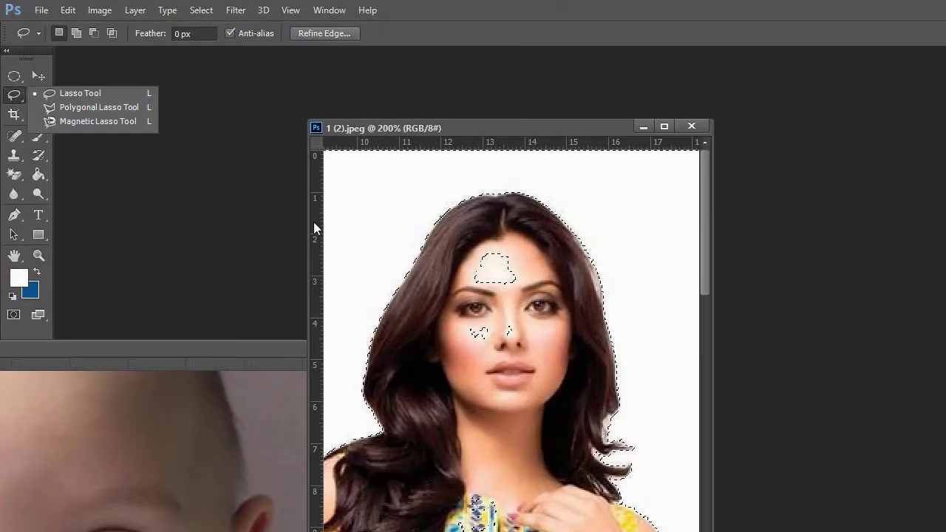
pyautogui.click(89, 92)
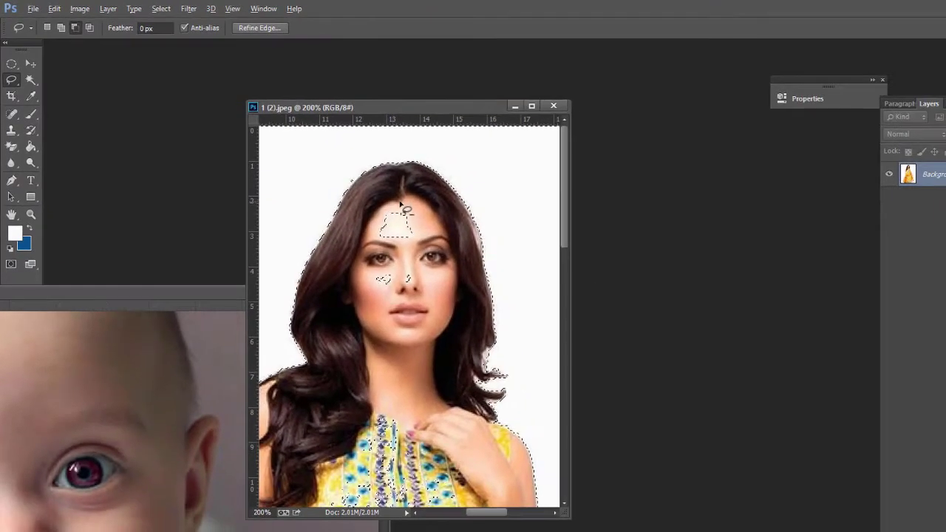
pyautogui.moveTo(417, 220)
pyautogui.mouseDown()
pyautogui.moveTo(422, 238)
pyautogui.moveTo(403, 252)
pyautogui.moveTo(358, 226)
pyautogui.mouseUp()
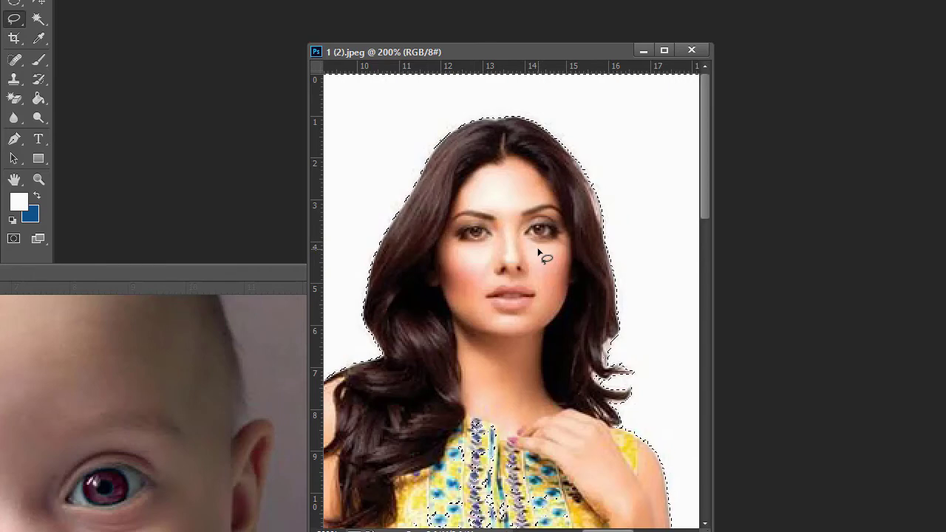
# Open the desert road photo 1 (18).jpg from the picture folder.
pyautogui.hotkey('ctrl', '-')
pyautogui.hotkey('ctrl', '-')
pyautogui.hotkey('ctrl', '-')
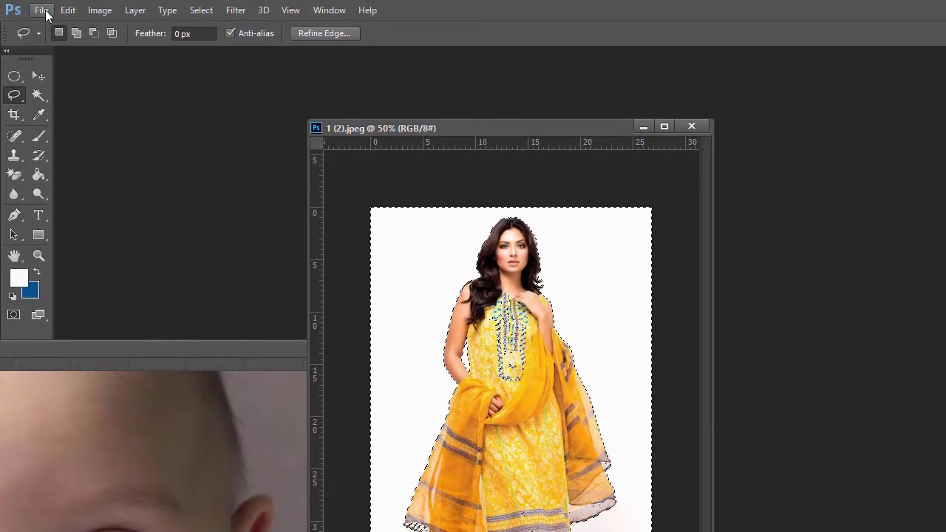
pyautogui.click(42, 6)
pyautogui.click(65, 49)
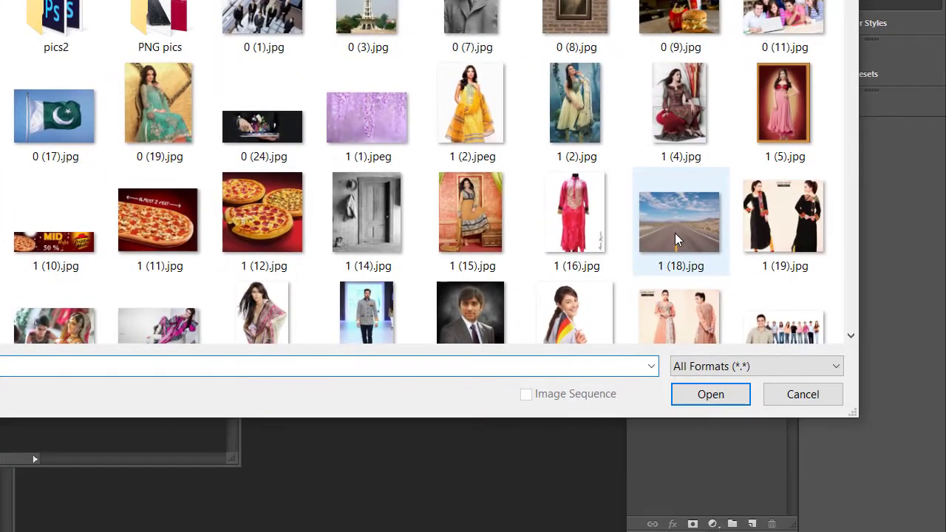
pyautogui.click(780, 272)
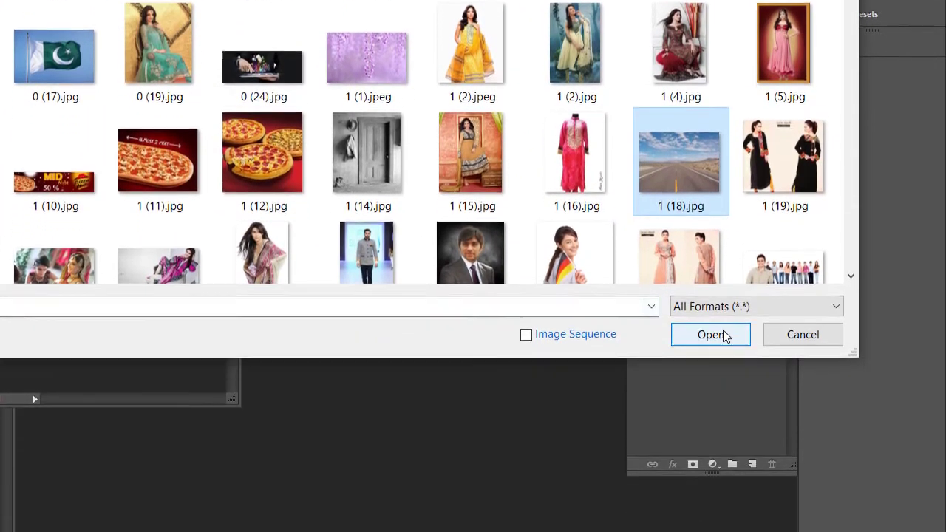
pyautogui.click(723, 335)
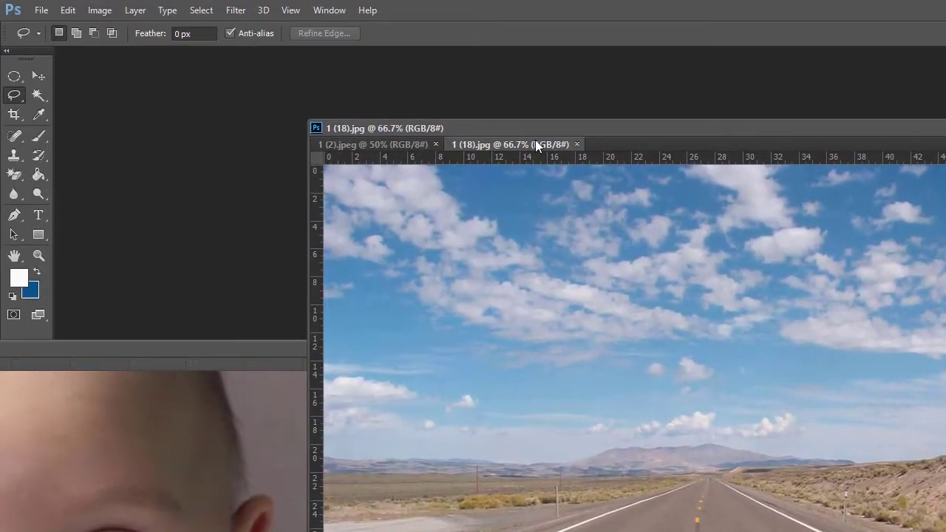
# Detach 1 (18).jpg into its own floating window and arrange it beside the 1 (2).jpeg window.
pyautogui.moveTo(535, 140); pyautogui.dragTo(585, 221)
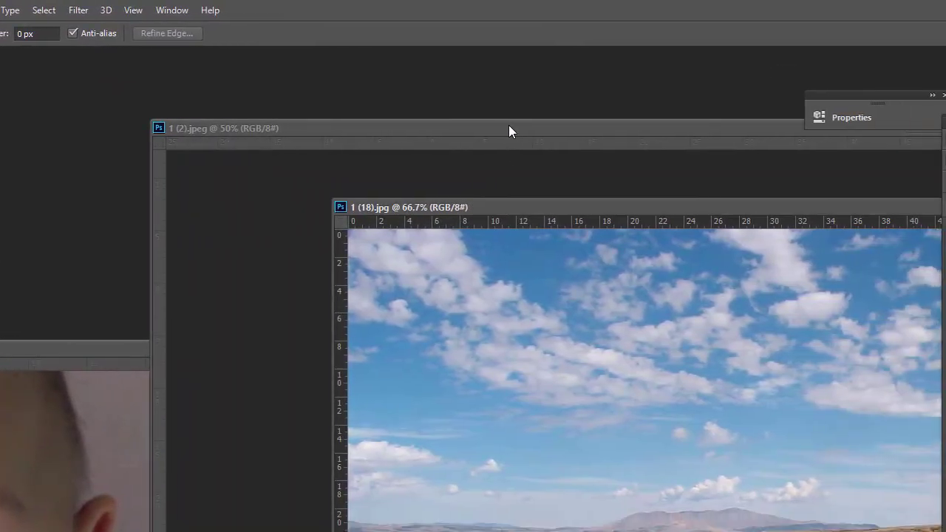
pyautogui.moveTo(665, 128); pyautogui.dragTo(533, 104)
pyautogui.moveTo(376, 100); pyautogui.dragTo(207, 97)
pyautogui.click(766, 210)
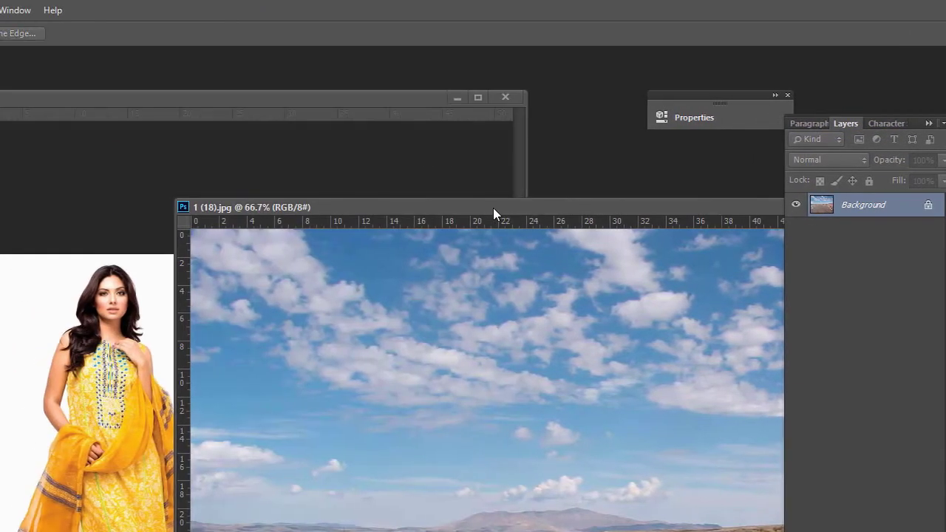
pyautogui.moveTo(485, 209); pyautogui.dragTo(582, 88)
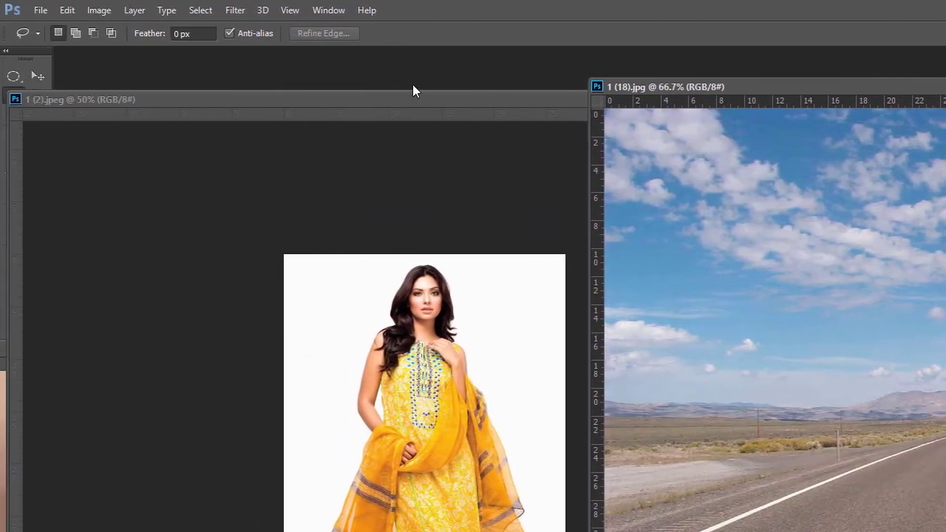
pyautogui.moveTo(230, 99); pyautogui.dragTo(296, 111)
pyautogui.moveTo(473, 105); pyautogui.dragTo(442, 97)
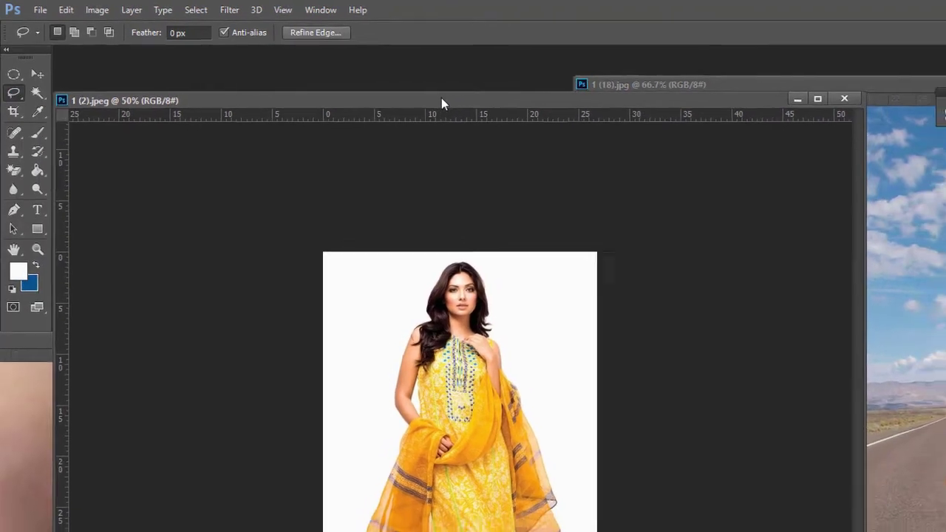
pyautogui.hotkey('ctrl', 'a')
pyautogui.click(596, 116)
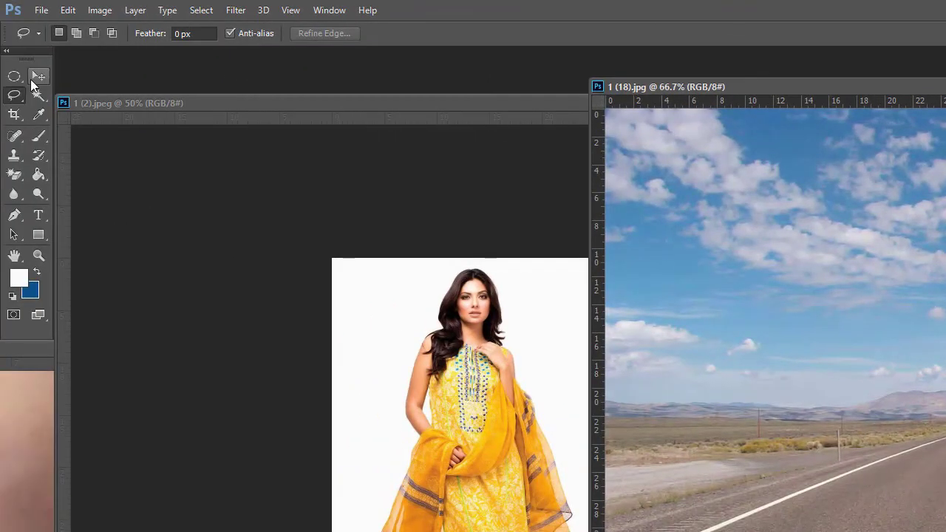
# Try moving the selected white background from 1 (2).jpeg onto the road photo, and delete the layer it creates.
pyautogui.click(37, 78)
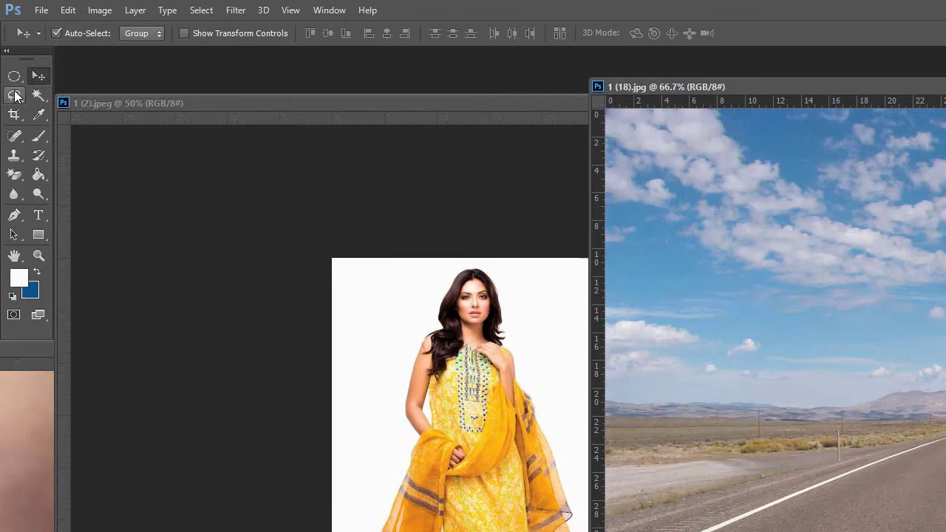
pyautogui.click(414, 111)
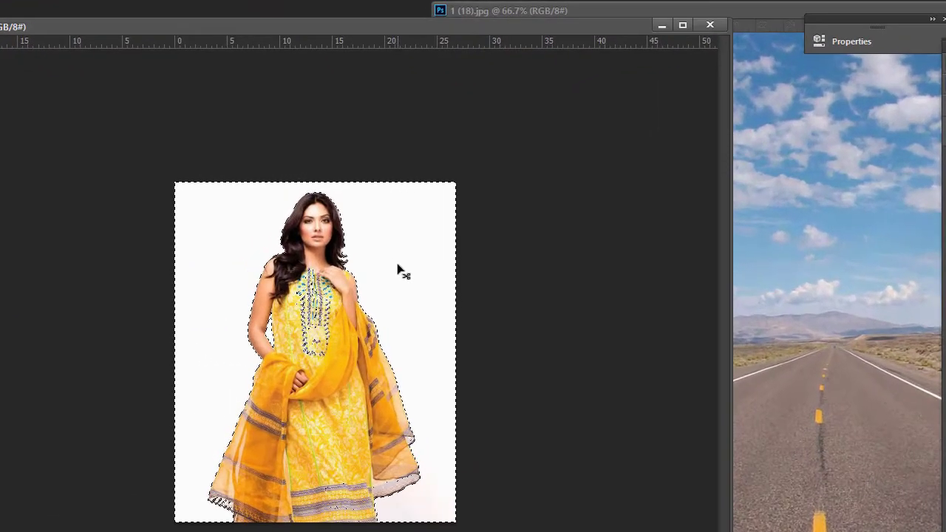
pyautogui.moveTo(400, 271); pyautogui.dragTo(826, 279)
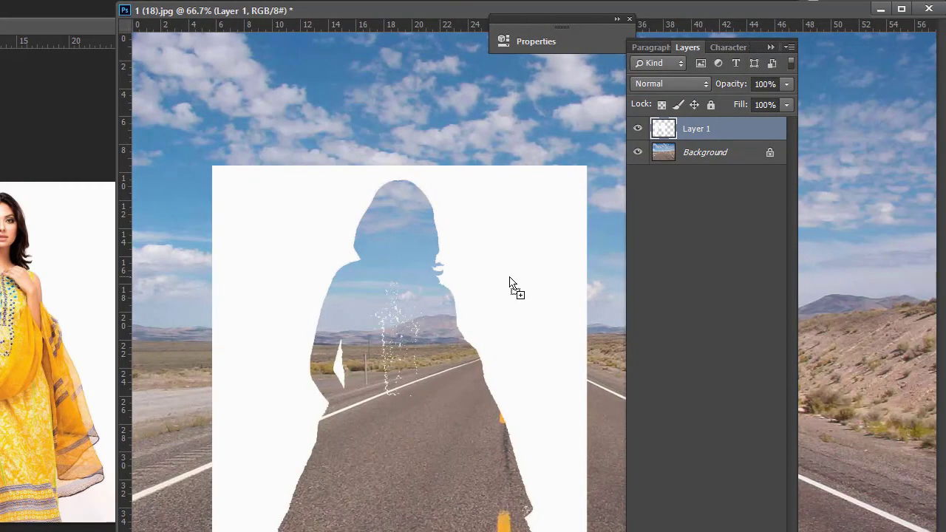
pyautogui.moveTo(505, 255); pyautogui.dragTo(432, 183)
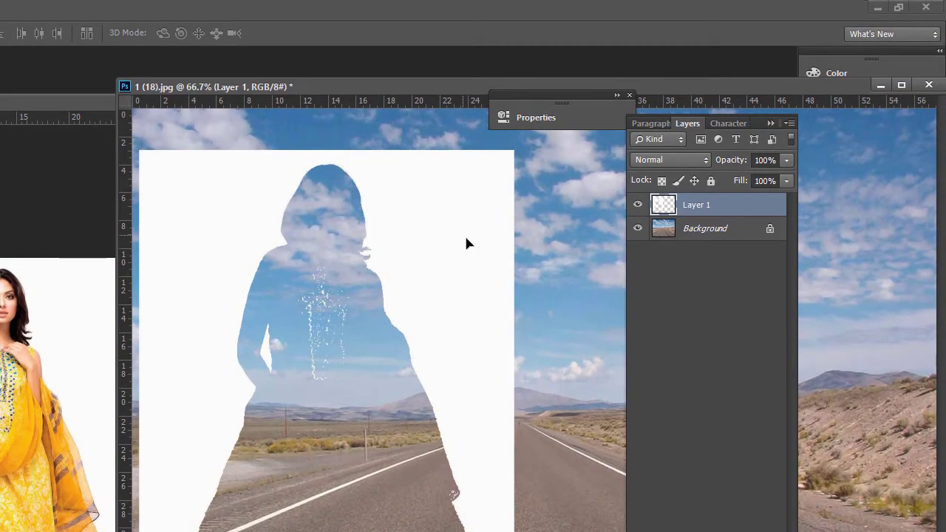
pyautogui.moveTo(466, 239)
pyautogui.mouseDown()
pyautogui.moveTo(478, 255)
pyautogui.moveTo(479, 244)
pyautogui.mouseUp()
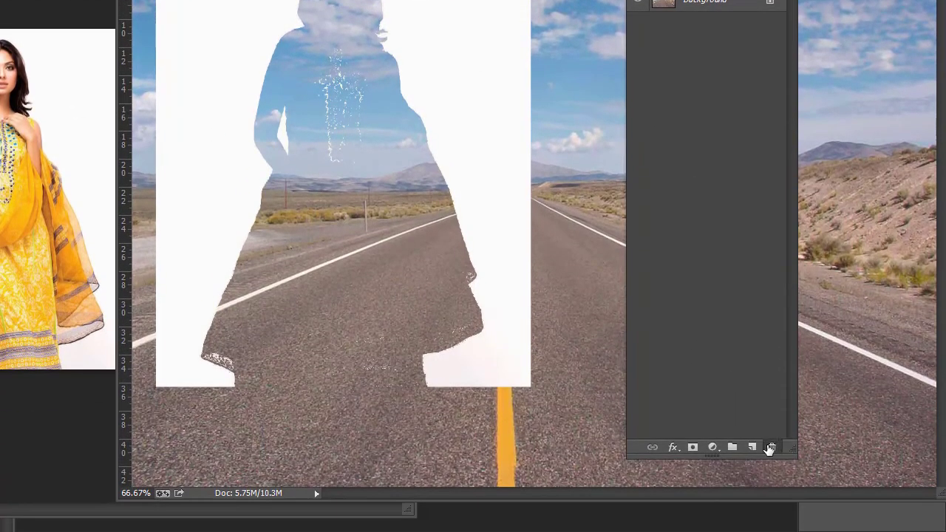
pyautogui.click(769, 449)
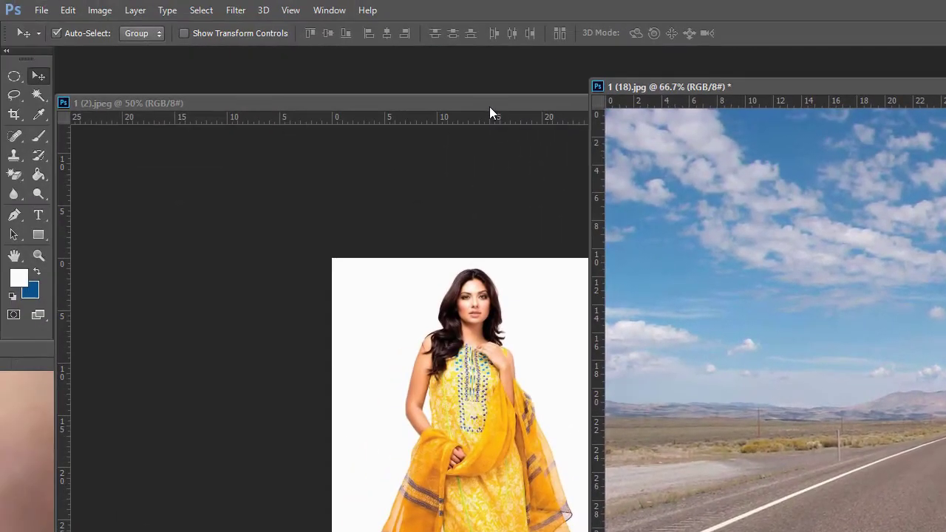
# Invert the selection in 1 (2).jpeg so the woman is selected, and move her cutout into the road photo.
pyautogui.click(489, 104)
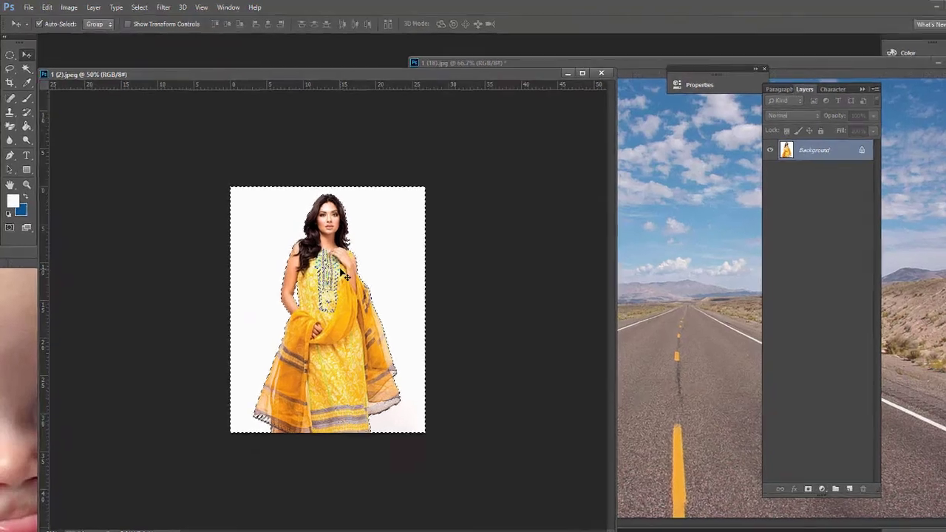
pyautogui.click(139, 7)
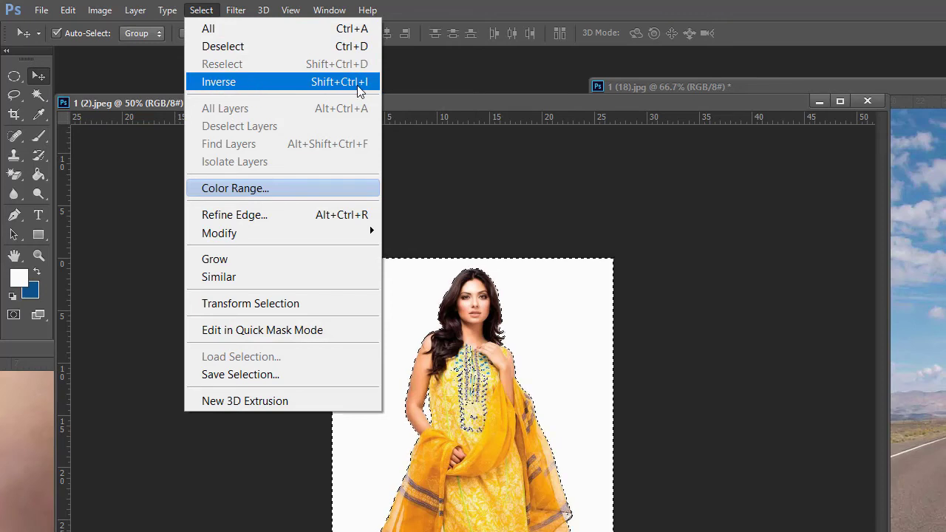
pyautogui.click(214, 83)
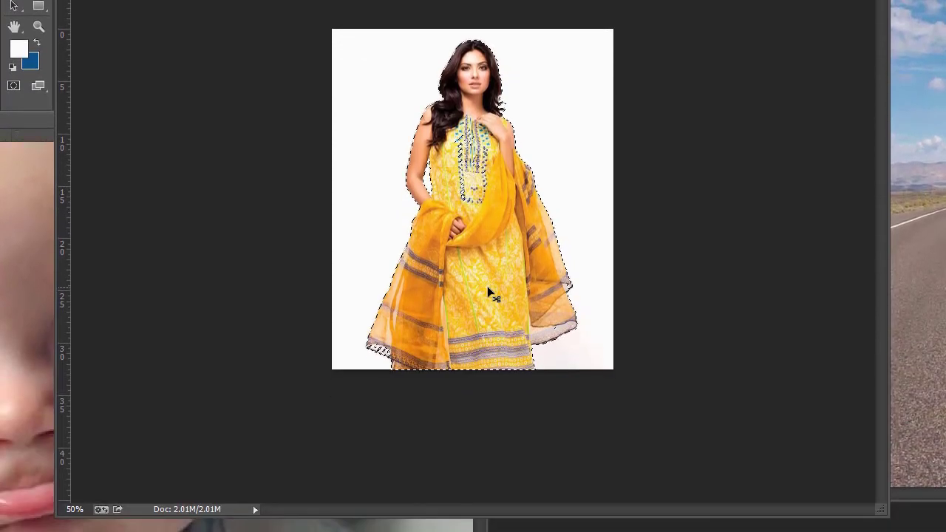
pyautogui.moveTo(492, 468); pyautogui.dragTo(789, 500)
pyautogui.moveTo(730, 338); pyautogui.dragTo(847, 360)
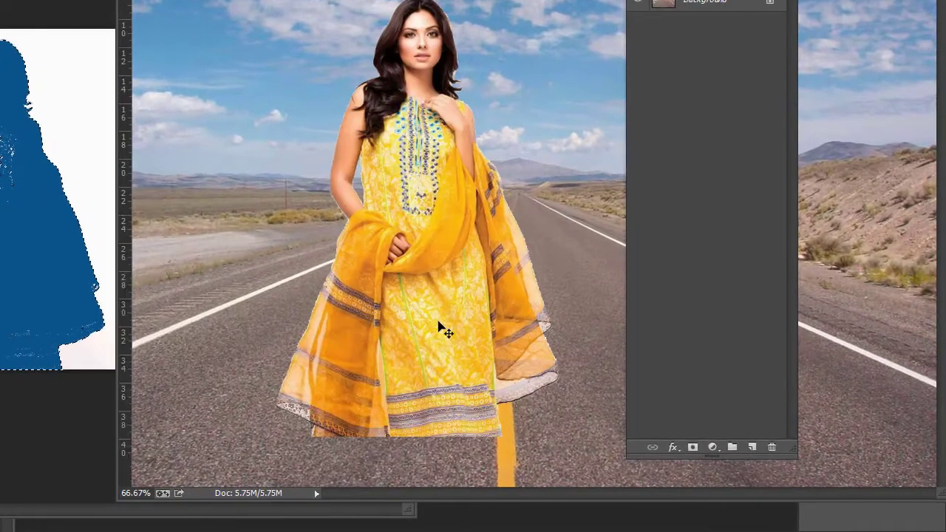
# Place the woman's cutout in the lower left of the road photo, with her dress hem at the image's bottom edge.
pyautogui.moveTo(439, 323); pyautogui.dragTo(288, 368)
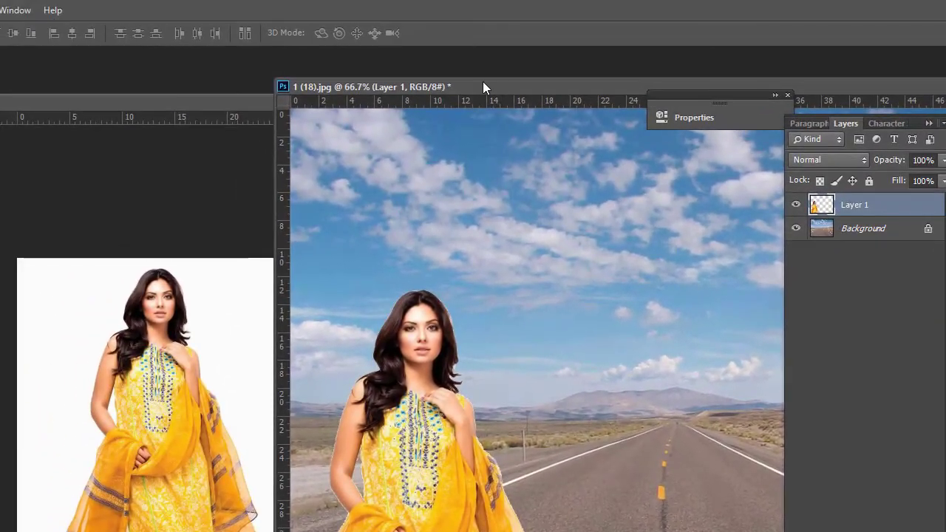
pyautogui.moveTo(465, 63); pyautogui.dragTo(36, 75)
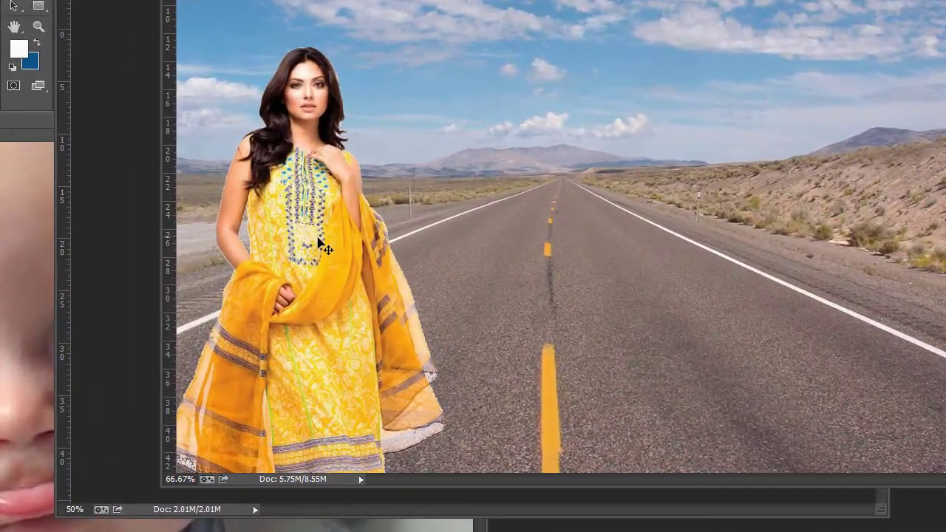
pyautogui.moveTo(218, 324); pyautogui.dragTo(238, 326)
pyautogui.moveTo(357, 246); pyautogui.dragTo(363, 223)
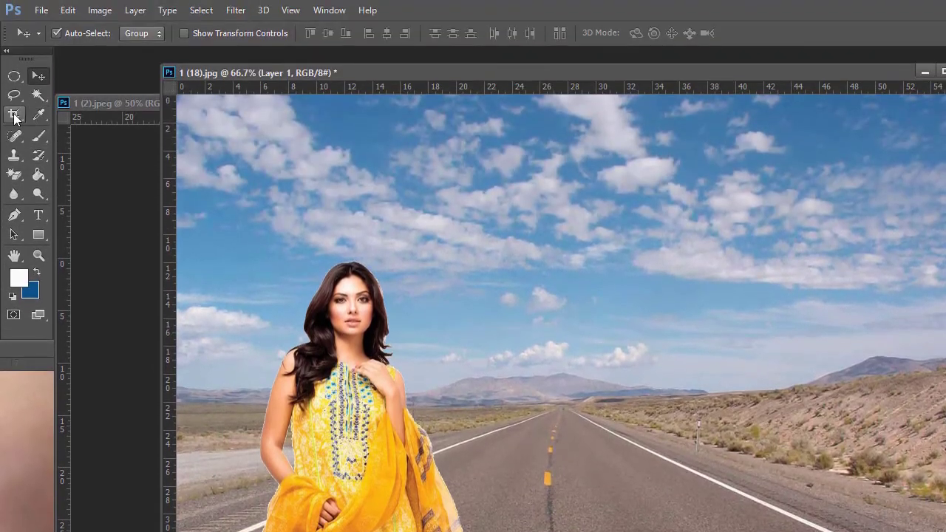
# Crop the road composite closer around the woman from the right, top and left, and move its window beside the original photo.
pyautogui.click(14, 116)
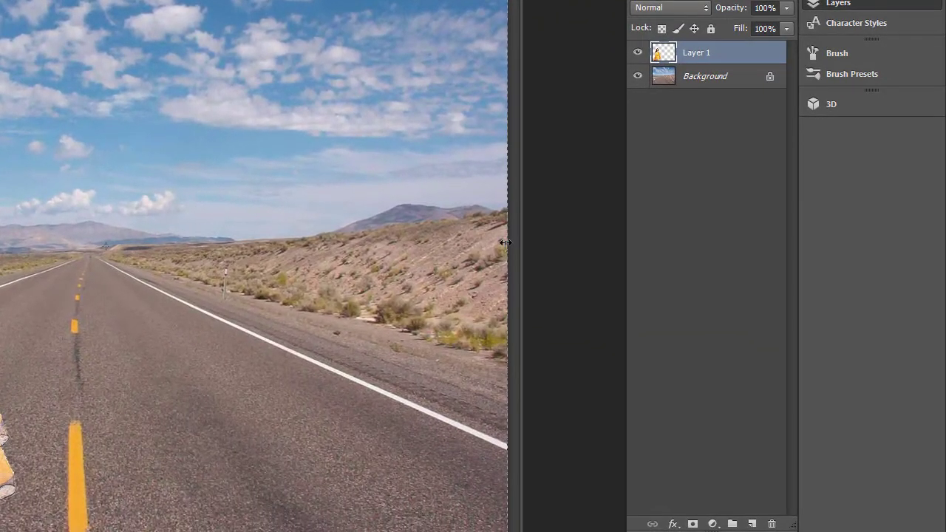
pyautogui.moveTo(506, 243); pyautogui.dragTo(318, 247)
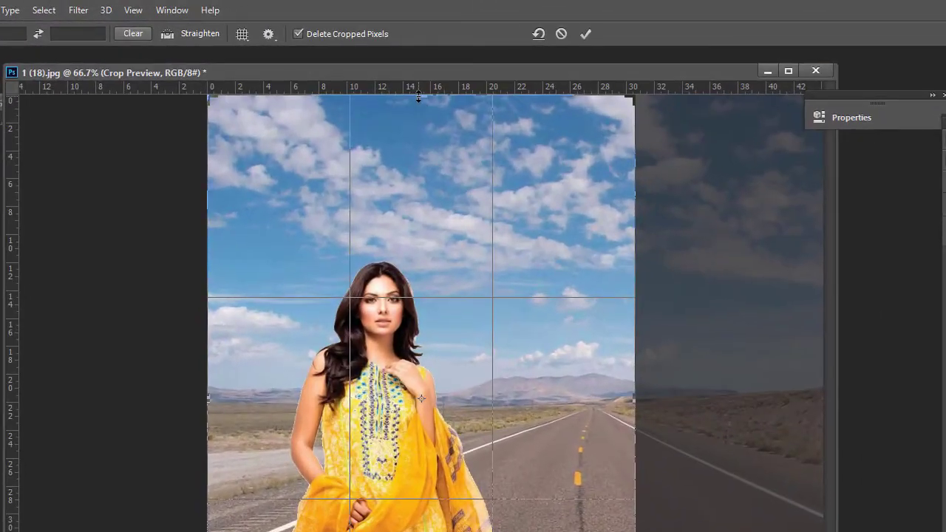
pyautogui.moveTo(391, 71); pyautogui.dragTo(390, 119)
pyautogui.moveTo(418, 159); pyautogui.dragTo(411, 165)
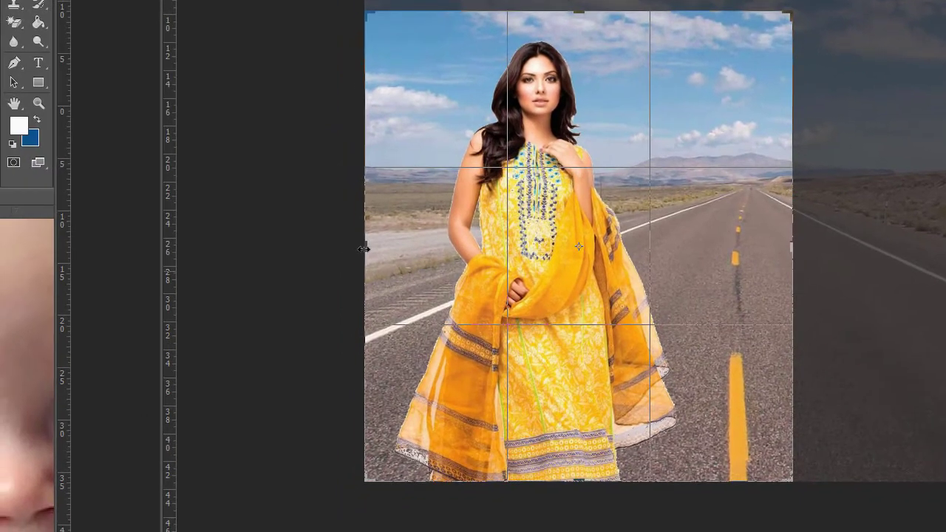
pyautogui.moveTo(208, 400); pyautogui.dragTo(213, 402)
pyautogui.moveTo(370, 249); pyautogui.dragTo(374, 249)
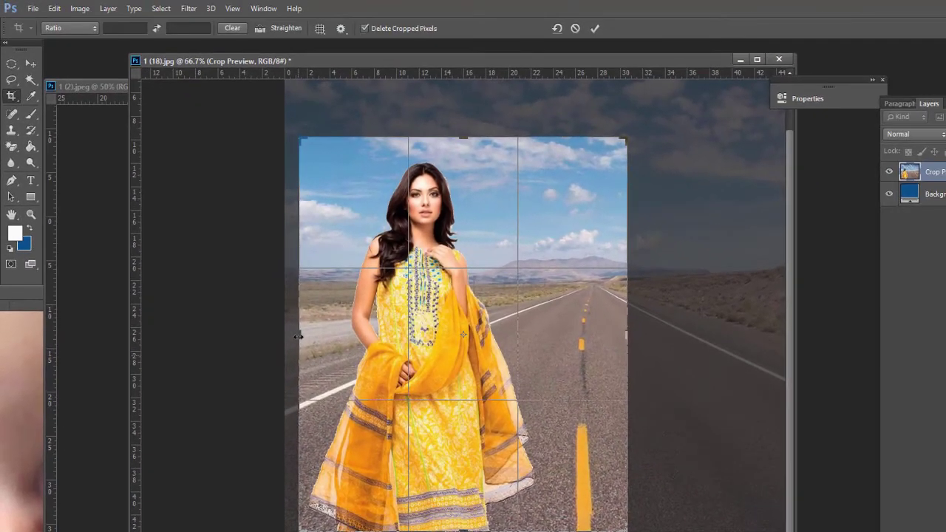
pyautogui.press('Return')
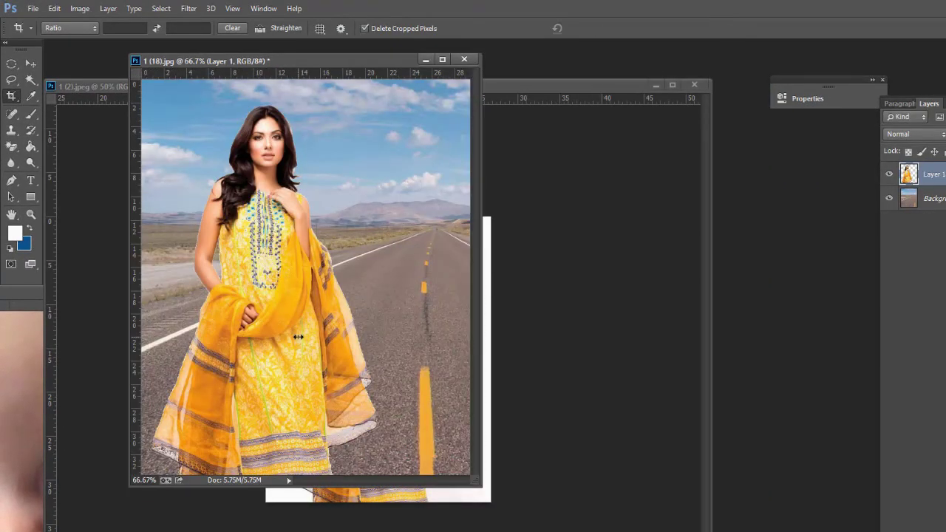
pyautogui.moveTo(270, 61); pyautogui.dragTo(579, 123)
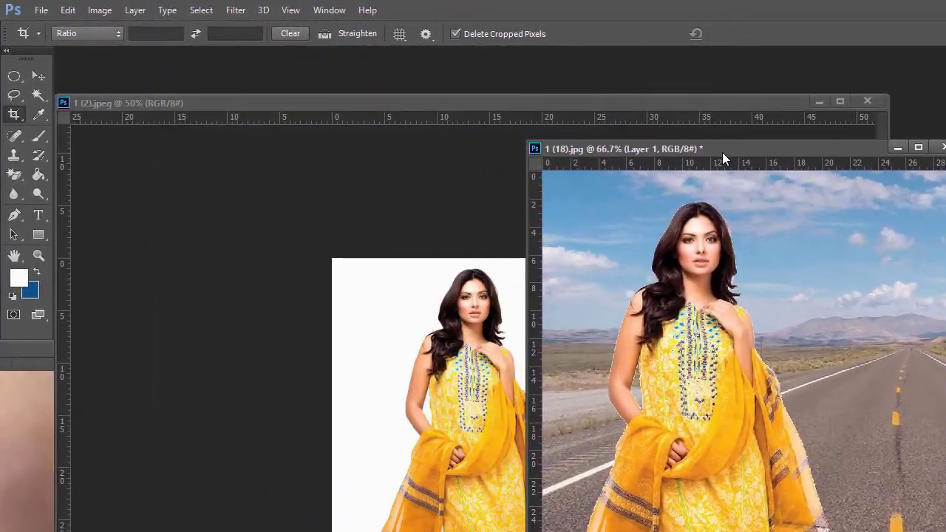
# Move the road composite's window away from the woman's original photo, and bring the 1 (2).jpeg window to the front.
pyautogui.moveTo(722, 152); pyautogui.dragTo(813, 176)
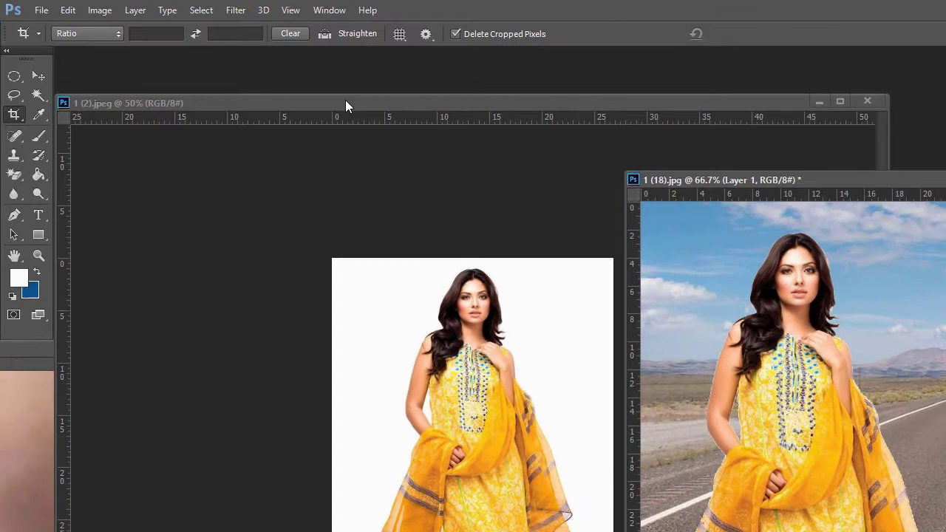
pyautogui.click(362, 104)
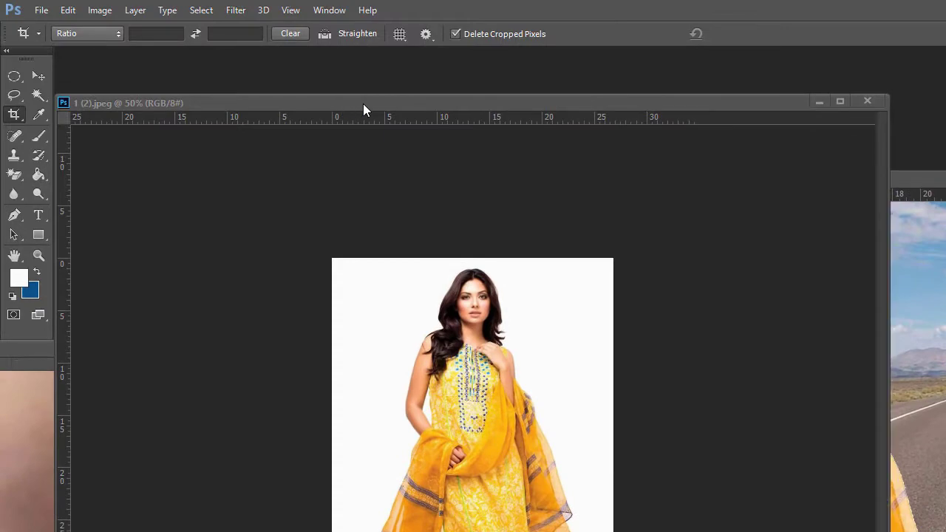
pyautogui.moveTo(363, 103); pyautogui.dragTo(398, 93)
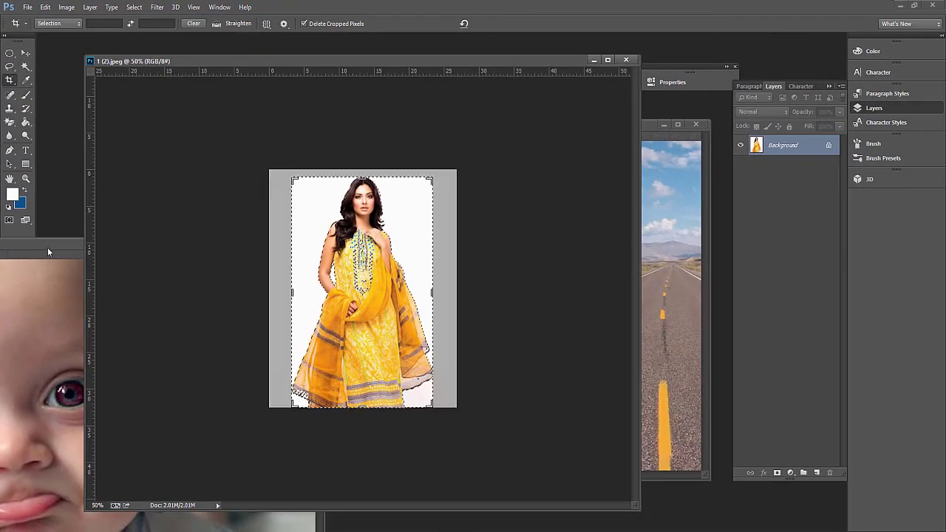
# Bring the baby photo 1 (106).jpg in front of the other images and move its window so the recolored eyes are in full view.
pyautogui.click(48, 248)
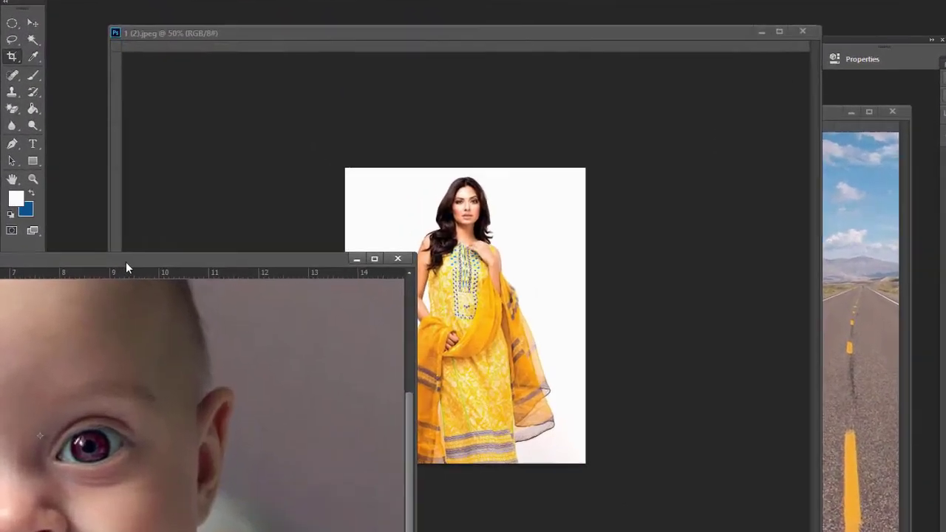
pyautogui.moveTo(111, 245); pyautogui.dragTo(232, 225)
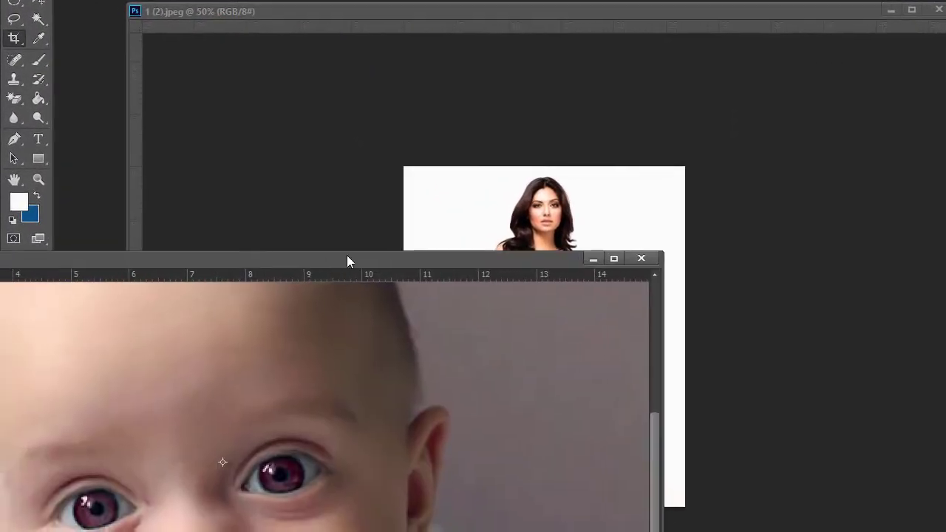
pyautogui.moveTo(346, 260); pyautogui.dragTo(575, 173)
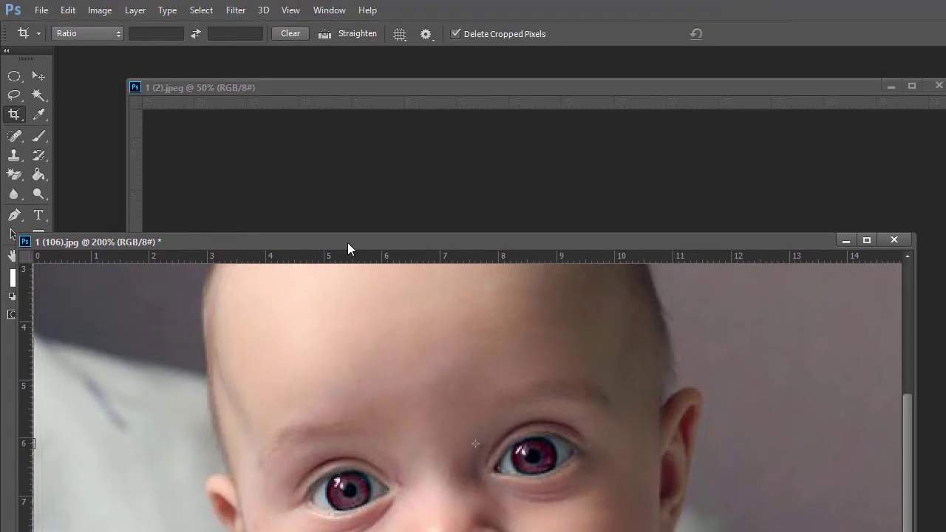
pyautogui.moveTo(347, 242); pyautogui.dragTo(407, 201)
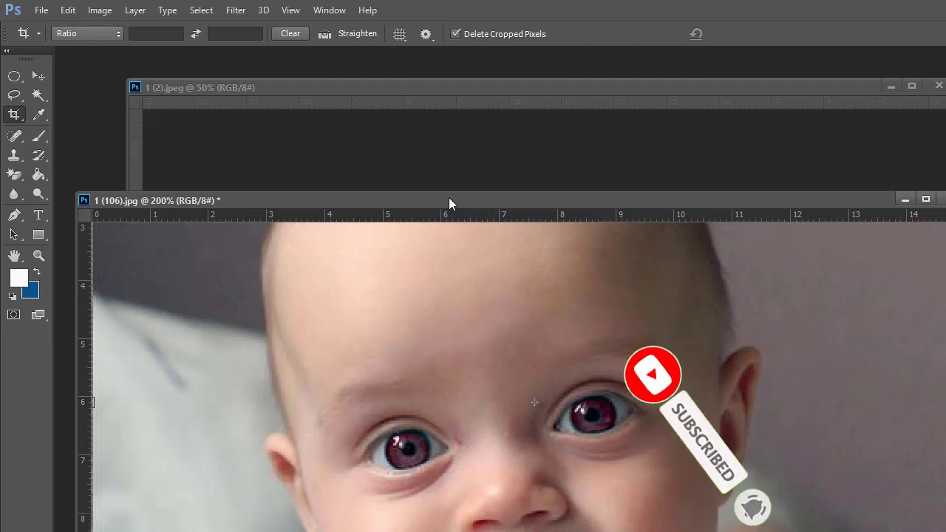
pyautogui.moveTo(418, 197); pyautogui.dragTo(415, 165)
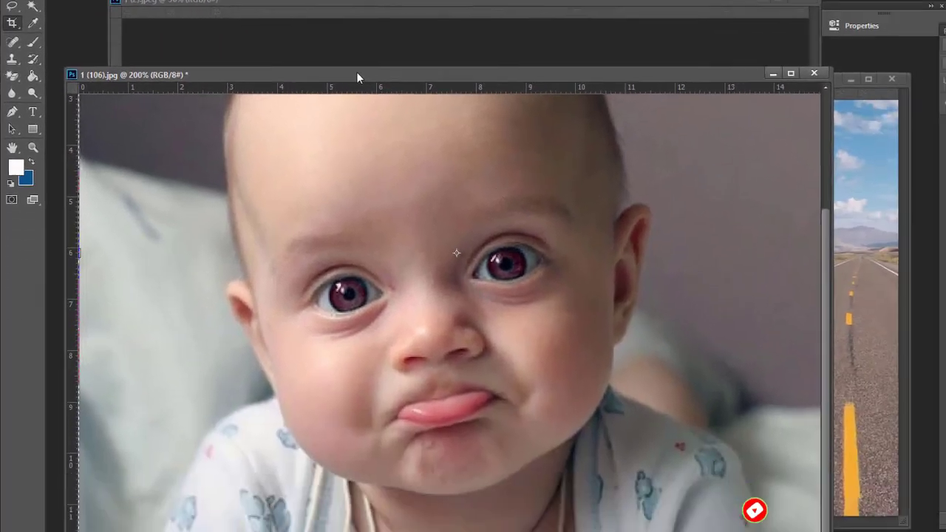